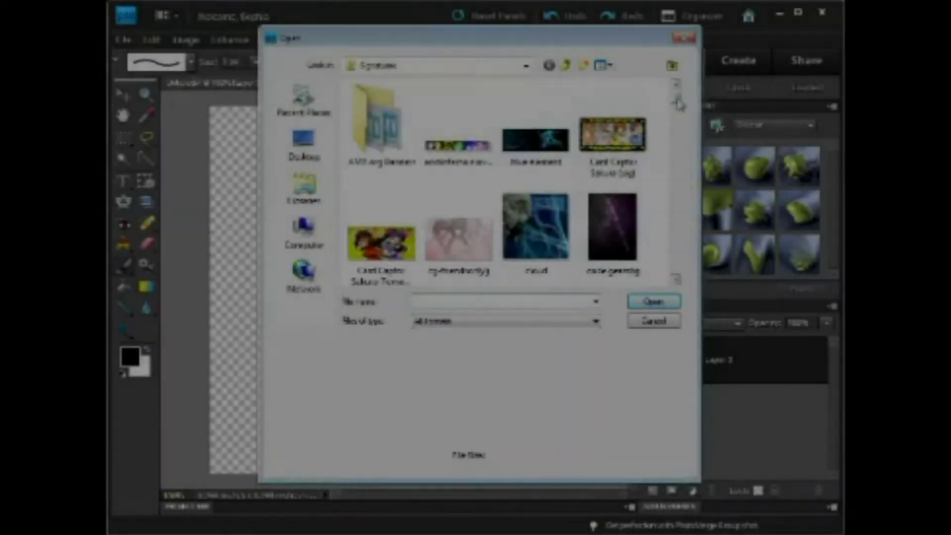
Browse the Pictures folder and place the dark-haired character image as Layer 3, scaled to about 75.7%.
{"action": "left_click", "coordinate": [566, 65]}
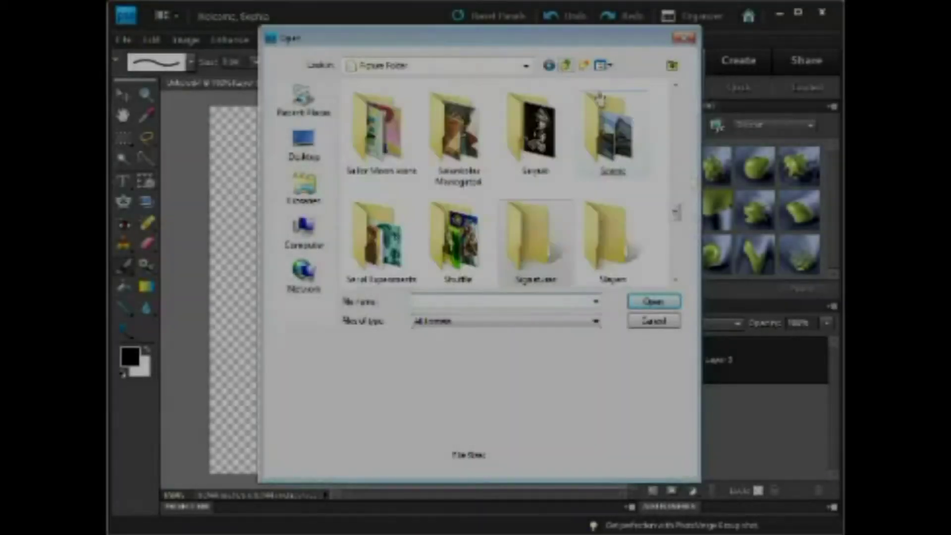
{"action": "scroll", "coordinate": [654, 146], "scroll_direction": "up", "scroll_amount": 5}
{"action": "scroll", "coordinate": [655, 147], "scroll_direction": "up", "scroll_amount": 5}
{"action": "scroll", "coordinate": [658, 157], "scroll_direction": "up", "scroll_amount": 3}
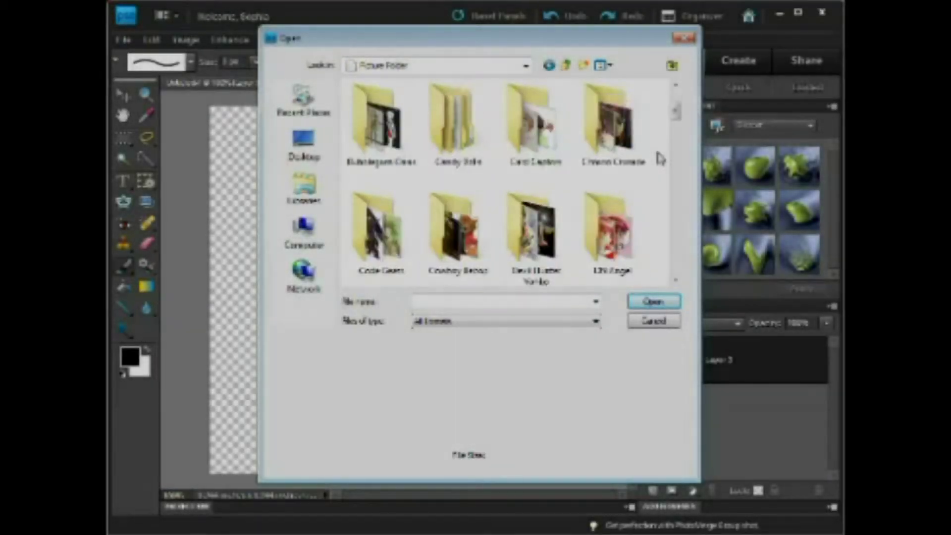
{"action": "left_click_drag", "start_coordinate": [675, 104], "coordinate": [675, 138]}
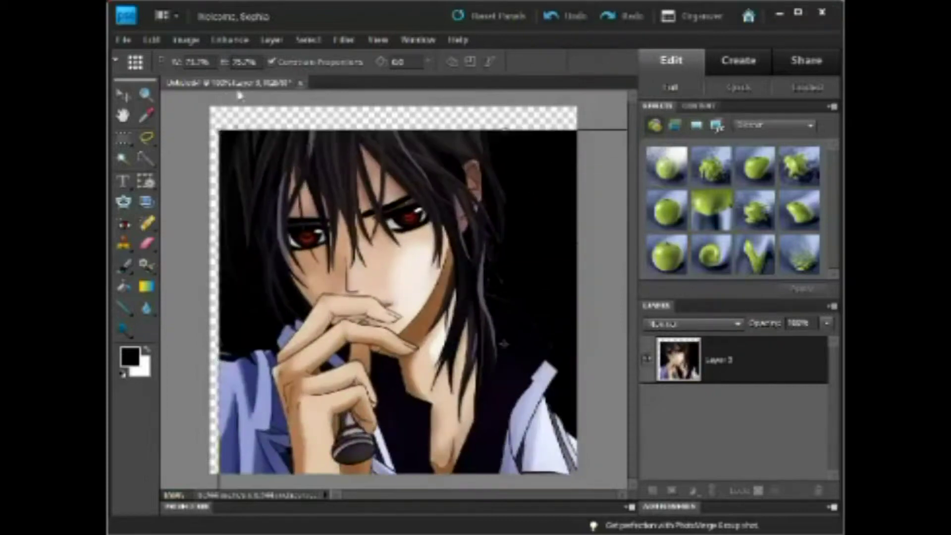
Enlarge the canvas with Canvas Size and shrink the dark-haired character with Free Transform.
{"action": "key", "text": "ctrl+alt+c"}
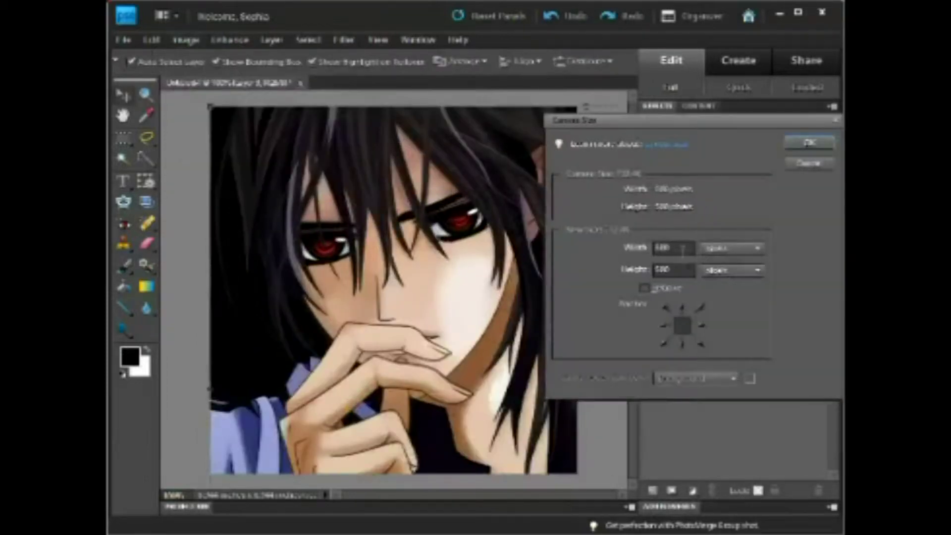
{"action": "key", "text": "Return"}
{"action": "key", "text": "ctrl+minus"}
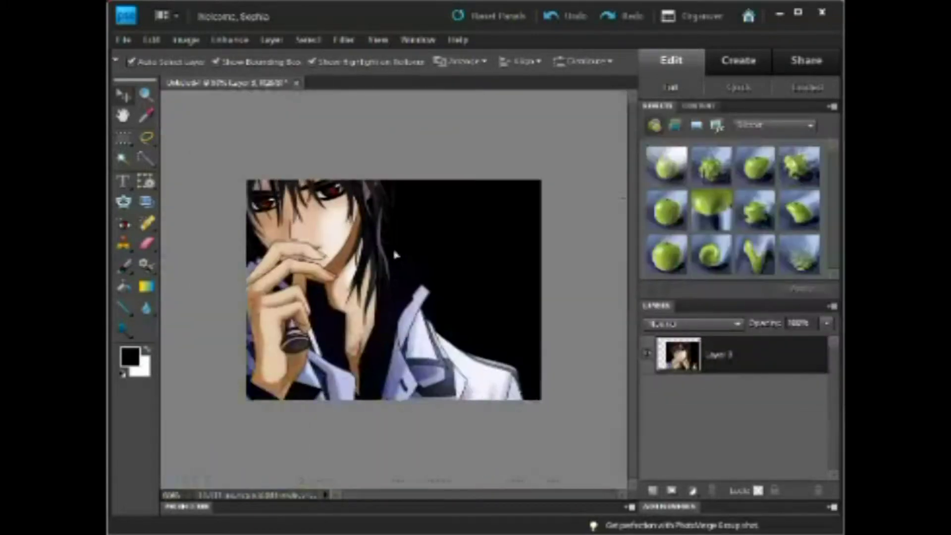
{"action": "key", "text": "ctrl+t"}
{"action": "key", "text": "Return"}
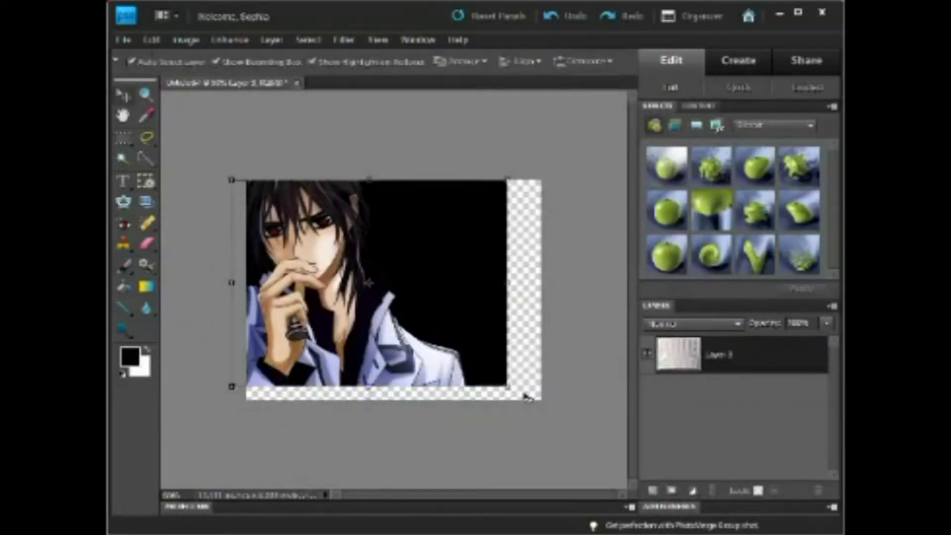
Paste the silver-haired character into a new Layer 4, scaled to about 45.7% on the right half.
{"action": "key", "text": "ctrl+shift+alt+n"}
{"action": "key", "text": "ctrl+v"}
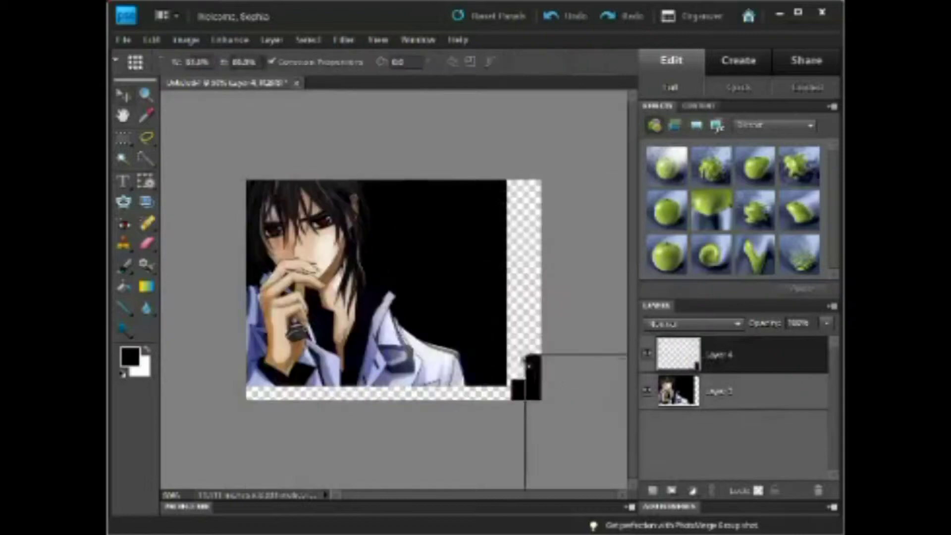
{"action": "mouse_move", "coordinate": [401, 218]}
{"action": "left_mouse_down"}
{"action": "mouse_move", "coordinate": [454, 212]}
{"action": "mouse_move", "coordinate": [537, 228]}
{"action": "left_mouse_up"}
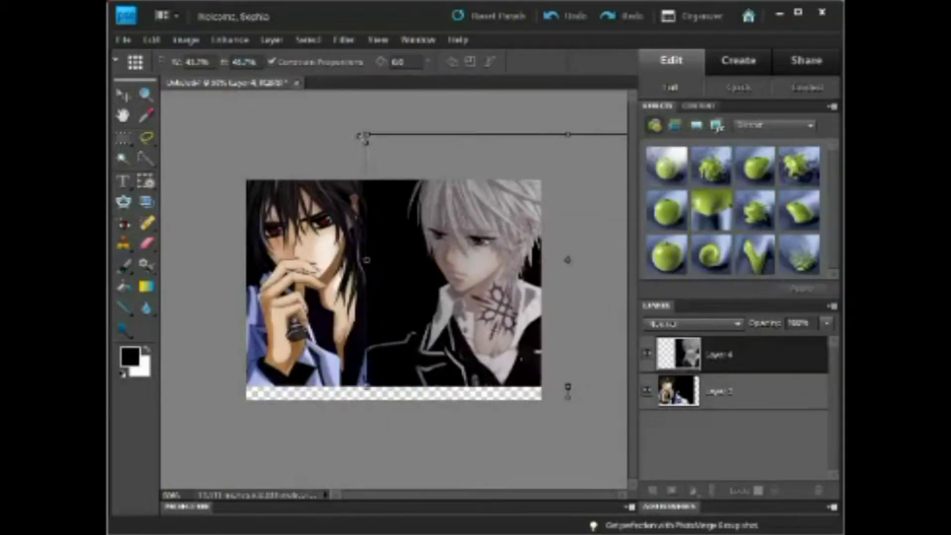
{"action": "key", "text": "Return"}
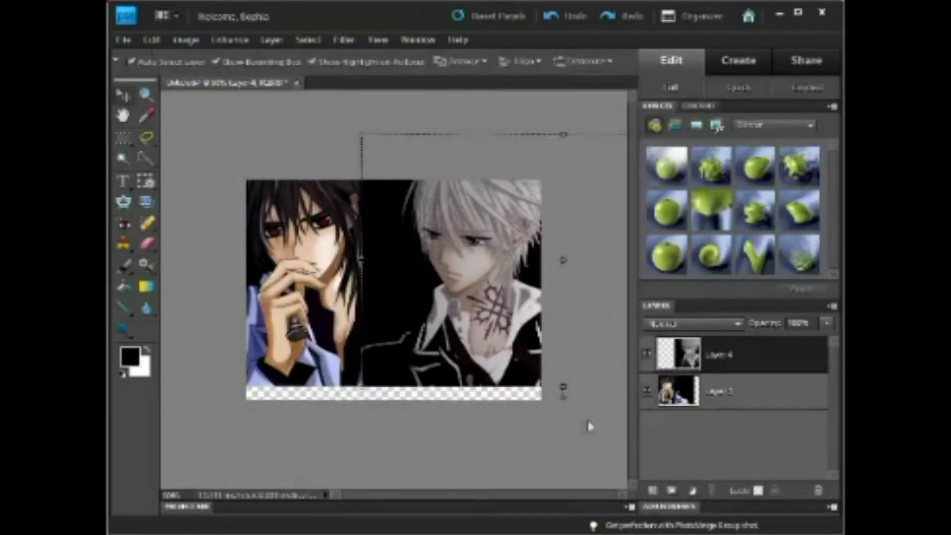
Move the silver-haired Layer 4 below the dark-haired Layer 3.
{"action": "left_click", "coordinate": [718, 391]}
{"action": "left_click", "coordinate": [646, 353]}
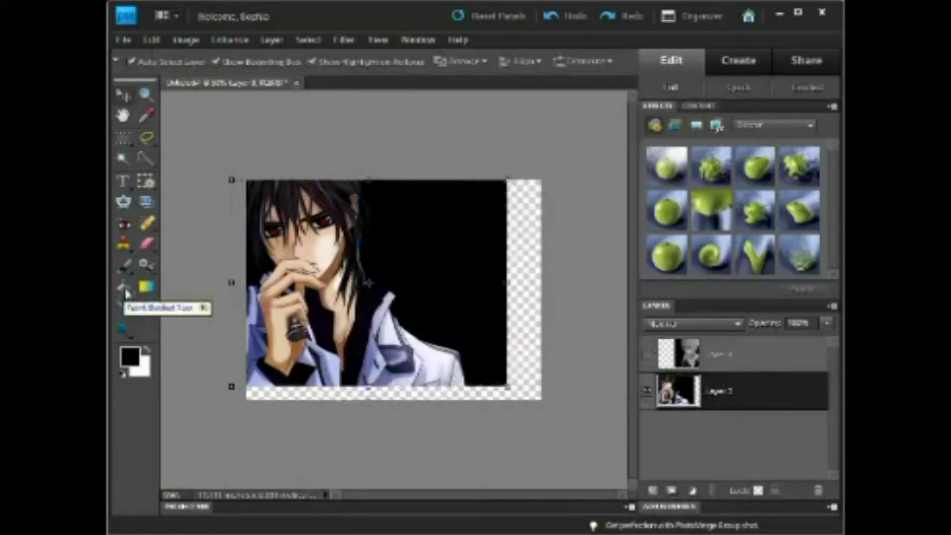
{"action": "left_click", "coordinate": [646, 353]}
{"action": "left_click_drag", "start_coordinate": [718, 354], "coordinate": [718, 396]}
Start erasing Layer 3's black background to reveal the silver-haired figure.
{"action": "key", "text": "e"}
{"action": "scroll", "coordinate": [383, 196], "scroll_direction": "up", "scroll_amount": 3}
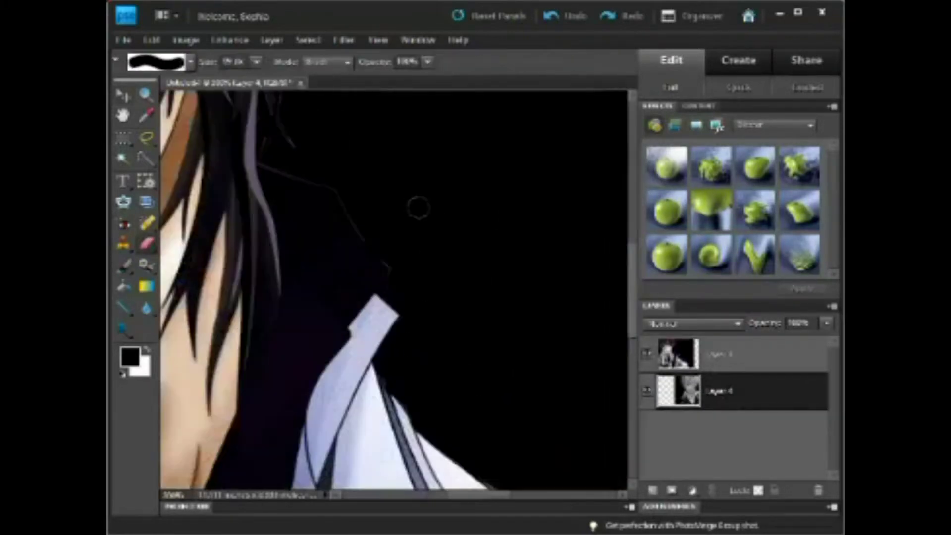
{"action": "scroll", "coordinate": [434, 231], "scroll_direction": "down", "scroll_amount": 2}
{"action": "key", "text": "alt+bracketright"}
{"action": "left_click_drag", "start_coordinate": [540, 210], "coordinate": [534, 424]}
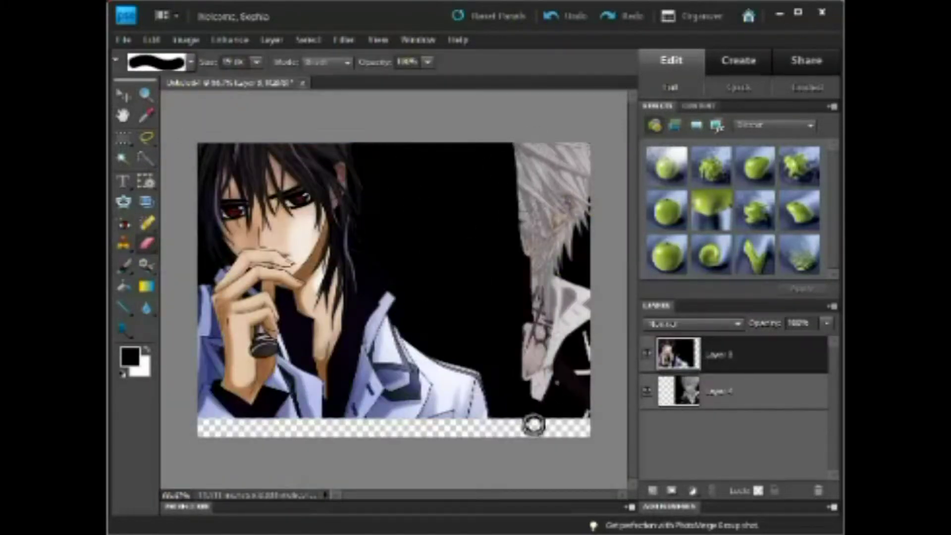
Enlarge the eraser, clear the black over the silver hair, face and chest, and mark a crop area.
{"action": "left_click", "coordinate": [190, 62]}
{"action": "left_click", "coordinate": [228, 183]}
{"action": "left_click_drag", "start_coordinate": [512, 211], "coordinate": [396, 146]}
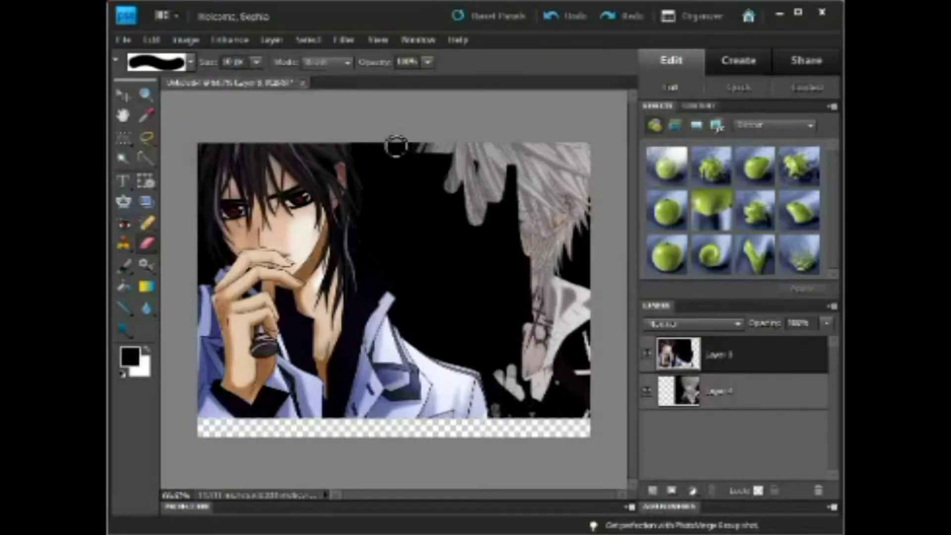
{"action": "mouse_move", "coordinate": [531, 188]}
{"action": "left_mouse_down"}
{"action": "mouse_move", "coordinate": [502, 302]}
{"action": "mouse_move", "coordinate": [465, 283]}
{"action": "mouse_move", "coordinate": [483, 346]}
{"action": "left_mouse_up"}
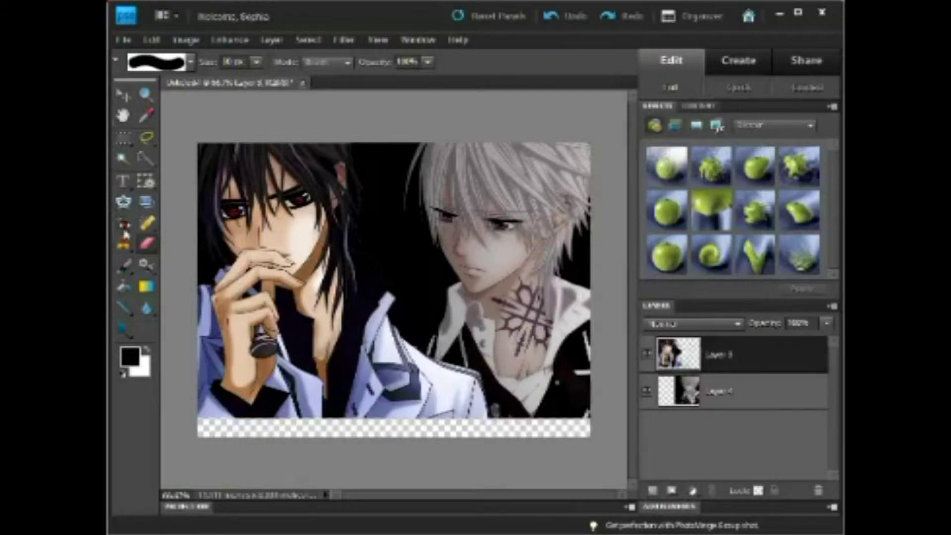
{"action": "key", "text": "c"}
{"action": "left_click_drag", "start_coordinate": [198, 150], "coordinate": [589, 418]}
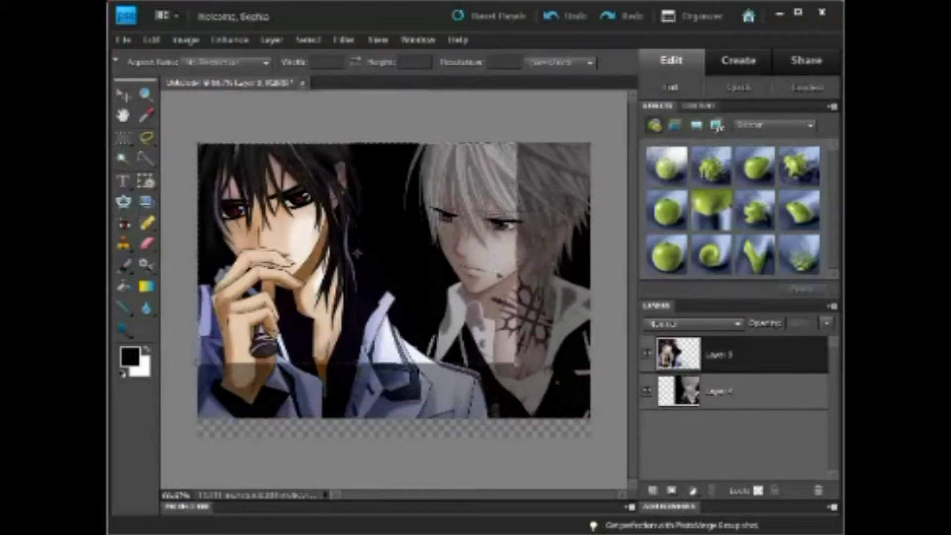
Apply the crop to remove the empty border, then open and dismiss Color Variations twice.
{"action": "left_click", "coordinate": [554, 429]}
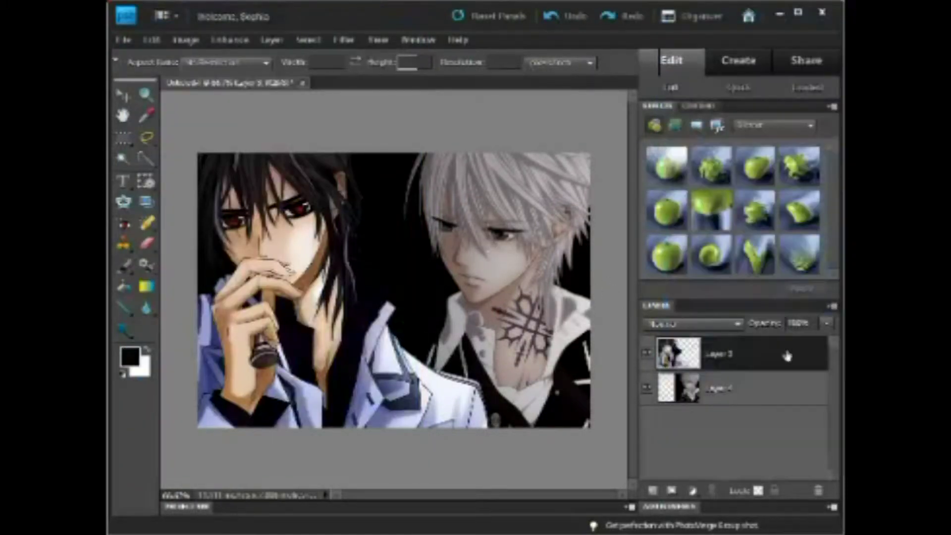
{"action": "left_click", "coordinate": [186, 39]}
{"action": "left_click", "coordinate": [478, 278]}
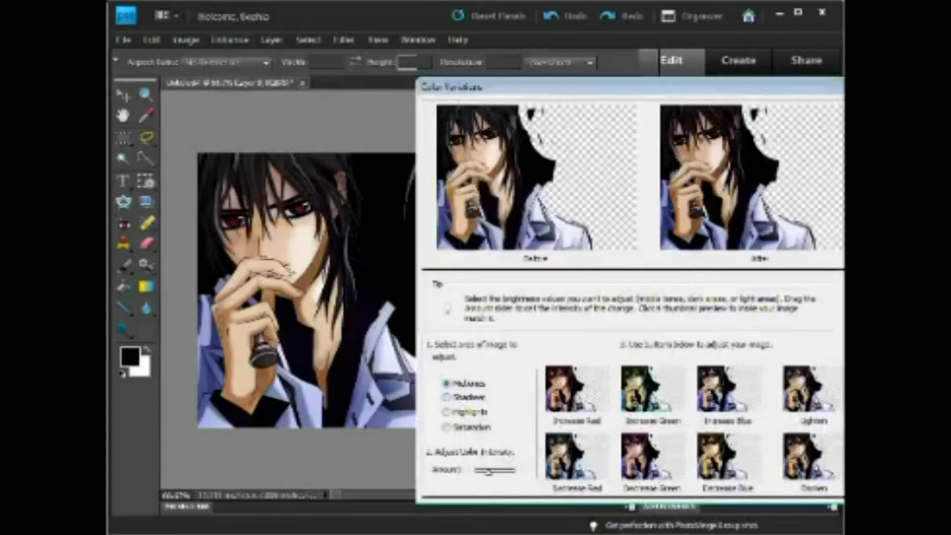
{"action": "key", "text": "Return"}
{"action": "left_click", "coordinate": [229, 40]}
{"action": "left_click", "coordinate": [478, 279]}
{"action": "key", "text": "Return"}
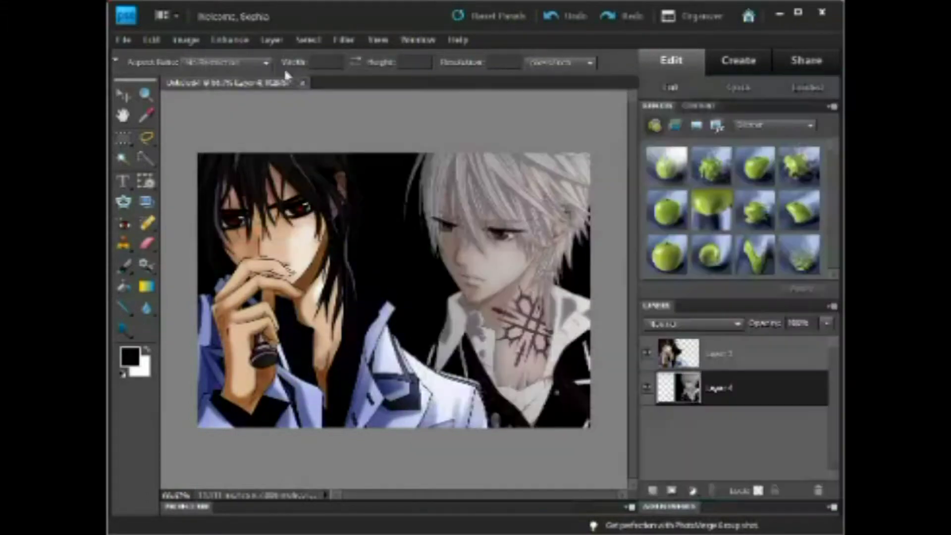
Reduce the dark-haired Layer 3's saturation with Color Variations.
{"action": "left_click", "coordinate": [718, 353]}
{"action": "left_click", "coordinate": [229, 39]}
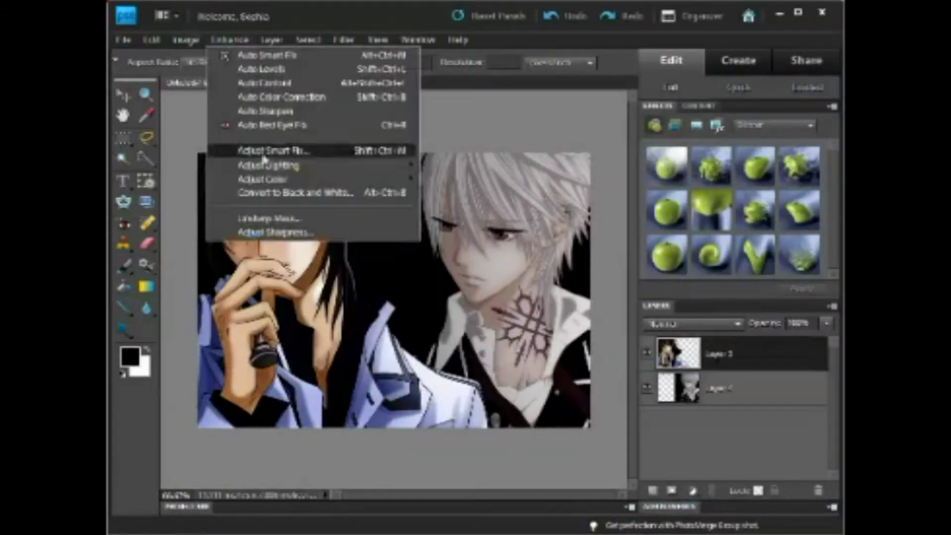
{"action": "left_click", "coordinate": [478, 278]}
{"action": "left_click", "coordinate": [446, 427]}
{"action": "key", "text": "Return"}
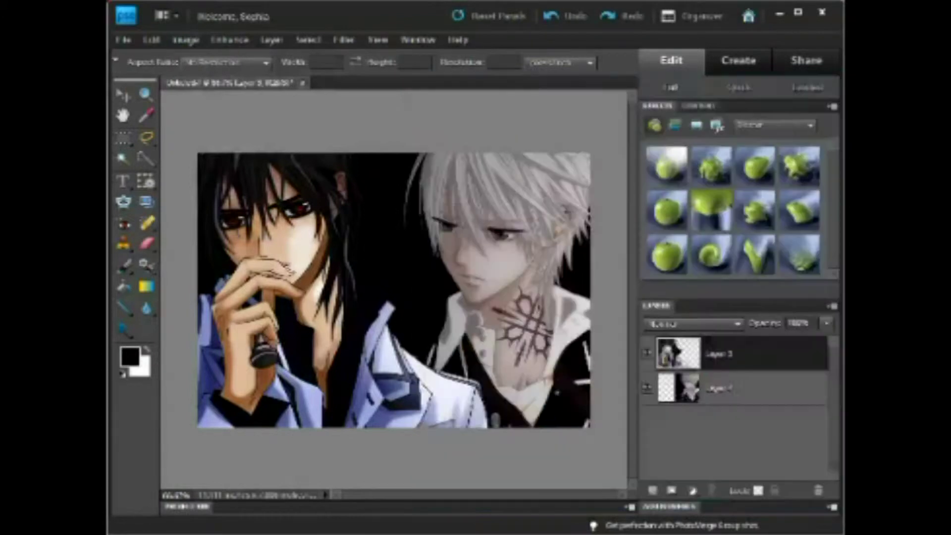
Apply the Color Variations adjustment to the silver-haired Layer 4 as well.
{"action": "left_click", "coordinate": [718, 387]}
{"action": "left_click", "coordinate": [230, 40]}
{"action": "left_click", "coordinate": [478, 278]}
{"action": "key", "text": "Return"}
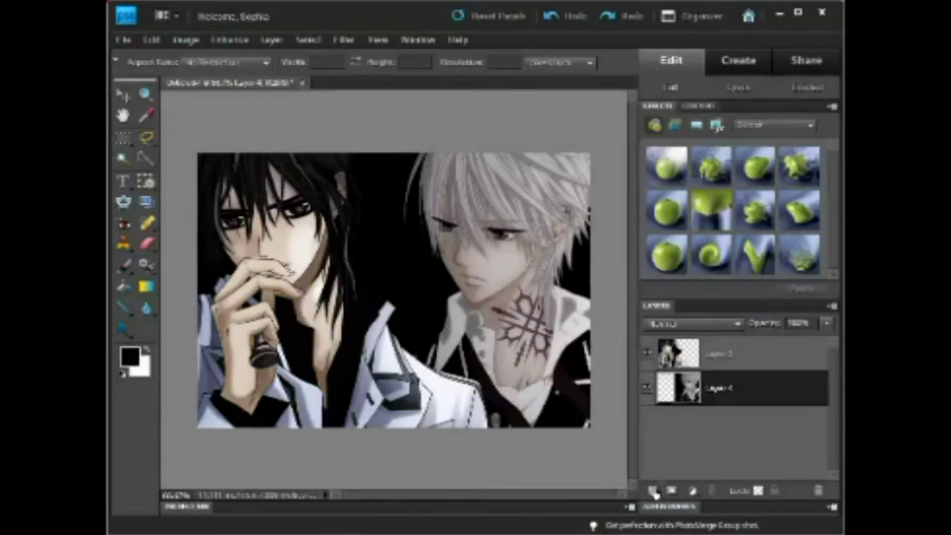
Add a new empty layer and browse to the Textures > Deviantart folder.
{"action": "left_click", "coordinate": [653, 490]}
{"action": "left_click", "coordinate": [123, 40]}
{"action": "left_click", "coordinate": [139, 62]}
{"action": "scroll", "coordinate": [675, 253], "scroll_direction": "down", "scroll_amount": 5}
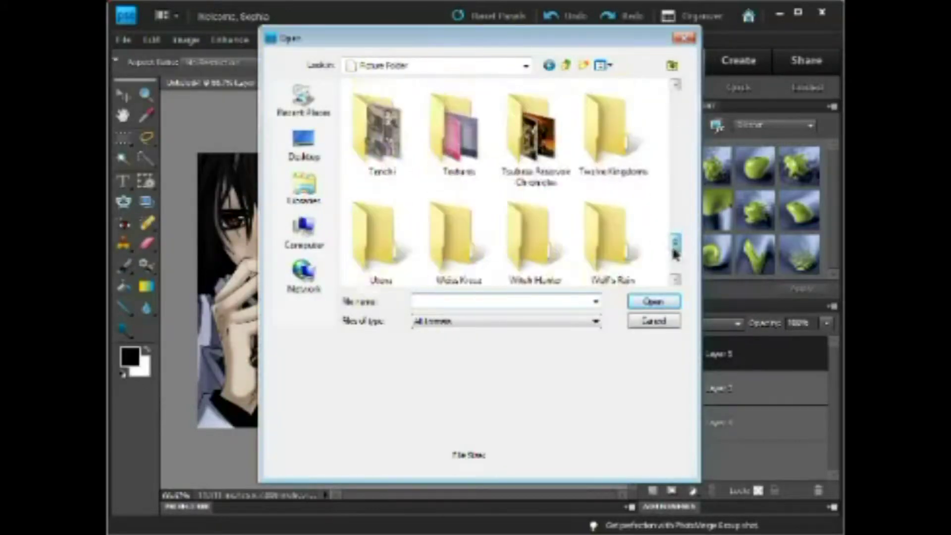
{"action": "scroll", "coordinate": [456, 208], "scroll_direction": "up", "scroll_amount": 2}
{"action": "double_click", "coordinate": [456, 198]}
{"action": "double_click", "coordinate": [541, 129]}
Open the clouds image from the Deviantart texture folder.
{"action": "scroll", "coordinate": [485, 140], "scroll_direction": "down", "scroll_amount": 3}
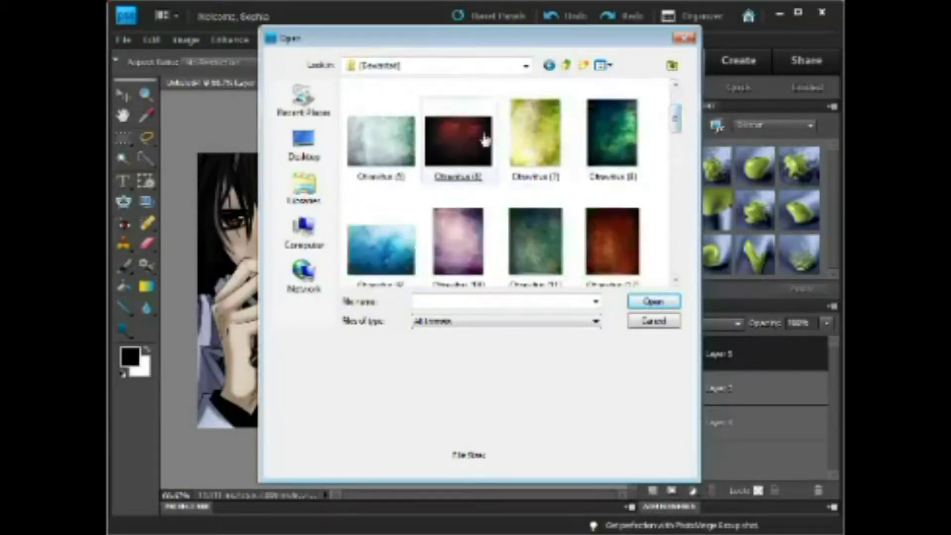
{"action": "left_click", "coordinate": [458, 141]}
{"action": "left_click", "coordinate": [612, 241], "text": "ctrl"}
{"action": "left_click_drag", "start_coordinate": [675, 119], "coordinate": [696, 232]}
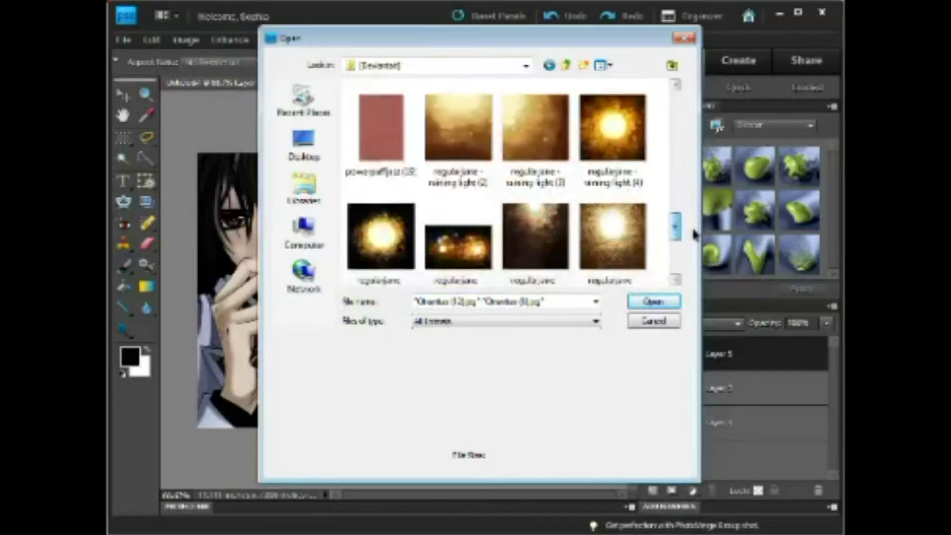
{"action": "left_click", "coordinate": [535, 236]}
{"action": "scroll", "coordinate": [611, 208], "scroll_direction": "down", "scroll_amount": 2}
{"action": "double_click", "coordinate": [611, 183]}
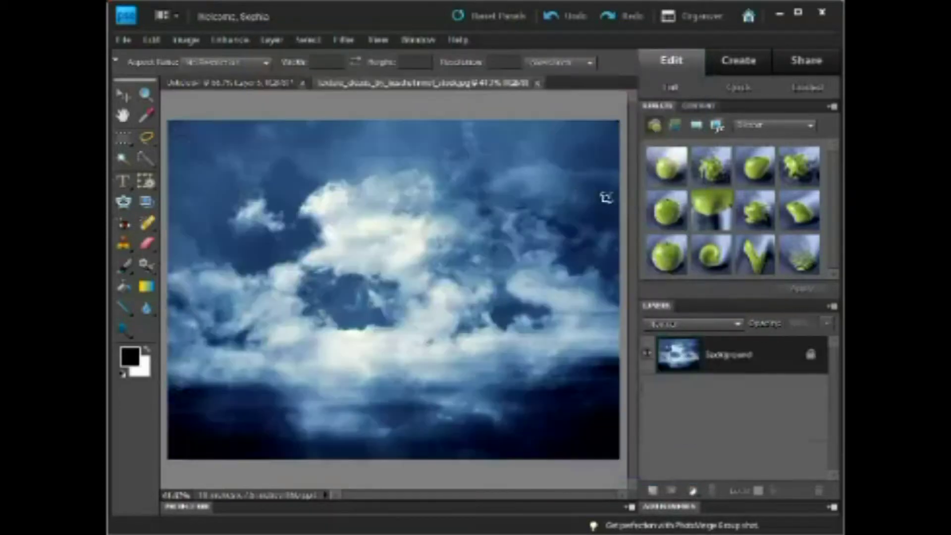
Open the dark red grunge texture as a separate document.
{"action": "left_click", "coordinate": [124, 40]}
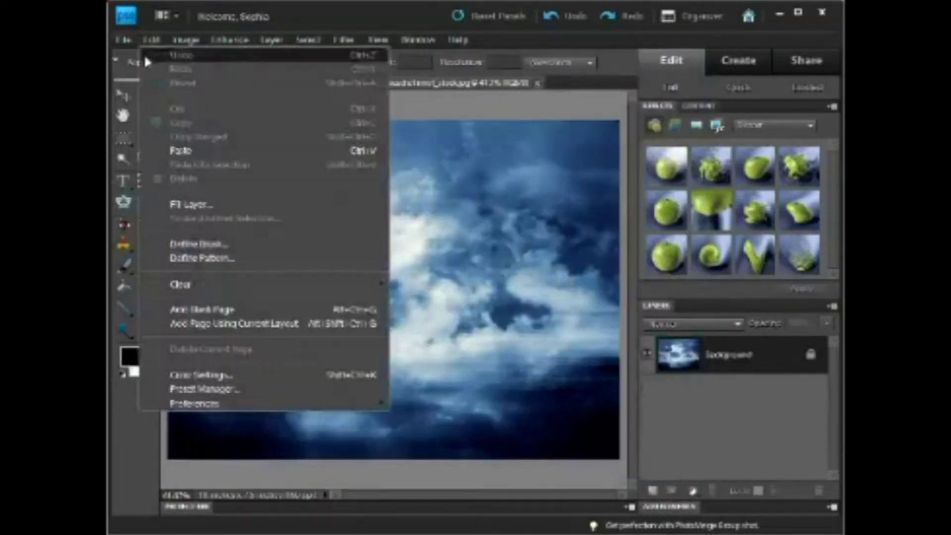
{"action": "key", "text": "ctrl+o"}
{"action": "scroll", "coordinate": [682, 118], "scroll_direction": "down", "scroll_amount": 1}
{"action": "double_click", "coordinate": [477, 117]}
Open the brown motion-blur texture as a separate document.
{"action": "left_click", "coordinate": [518, 90]}
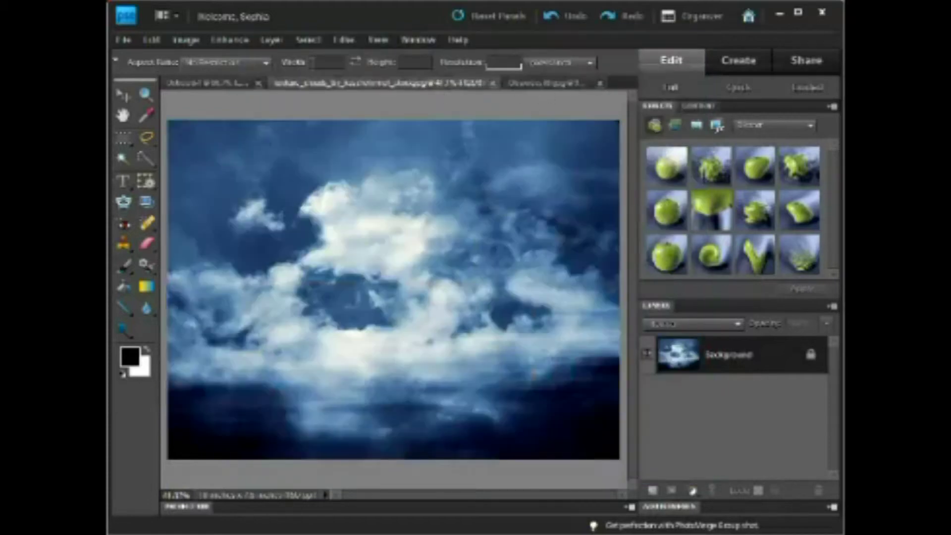
{"action": "left_click", "coordinate": [544, 89]}
{"action": "left_click", "coordinate": [124, 39]}
{"action": "left_click", "coordinate": [143, 66]}
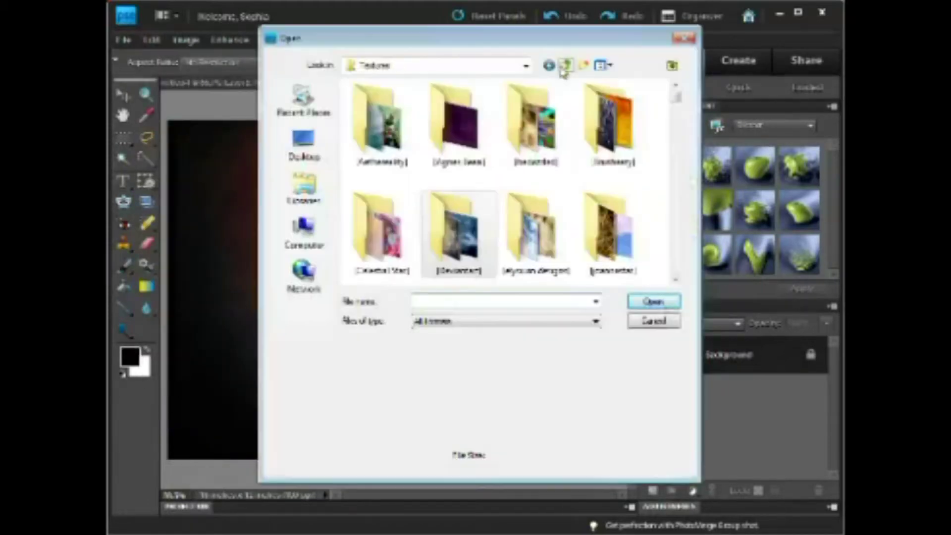
{"action": "double_click", "coordinate": [535, 123]}
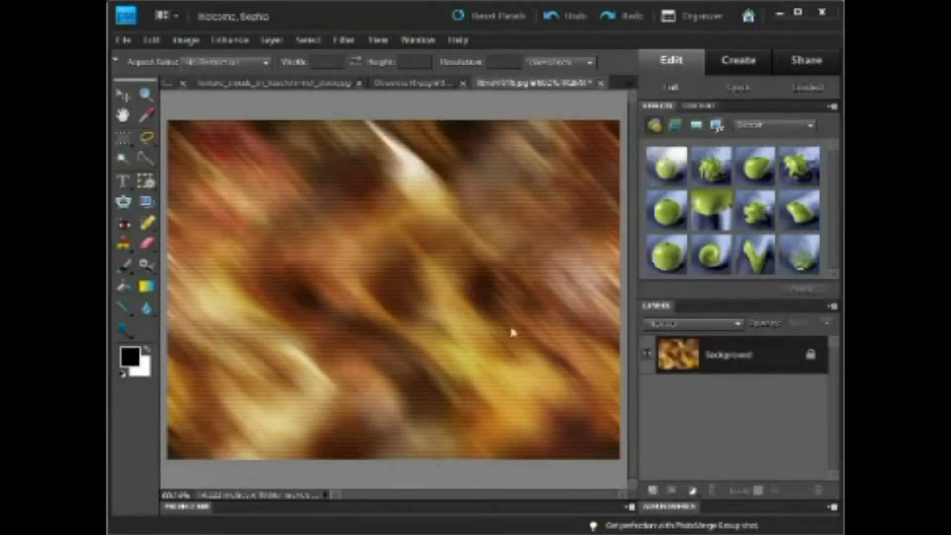
{"action": "key", "text": "ctrl+Tab"}
Paste the brown texture into the character composition and scale it to cover the image.
{"action": "key", "text": "ctrl+v"}
{"action": "key", "text": "ctrl+t"}
{"action": "mouse_move", "coordinate": [589, 425]}
{"action": "left_mouse_down"}
{"action": "mouse_move", "coordinate": [402, 300]}
{"action": "mouse_move", "coordinate": [596, 438]}
{"action": "left_mouse_up"}
{"action": "key", "text": "Return"}
{"action": "left_click", "coordinate": [694, 324]}
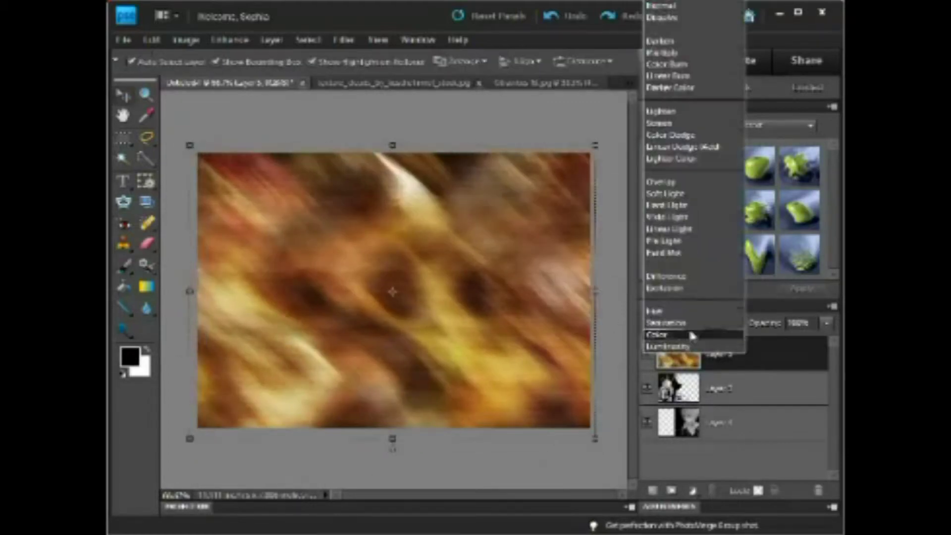
Set the brown texture layer to Multiply blend mode at about 58% opacity.
{"action": "left_click", "coordinate": [675, 309]}
{"action": "key", "text": "Up"}
{"action": "key", "text": "Up"}
{"action": "key", "text": "Up"}
{"action": "key", "text": "Up"}
{"action": "key", "text": "Up"}
{"action": "key", "text": "Up"}
{"action": "key", "text": "Up"}
{"action": "key", "text": "Up"}
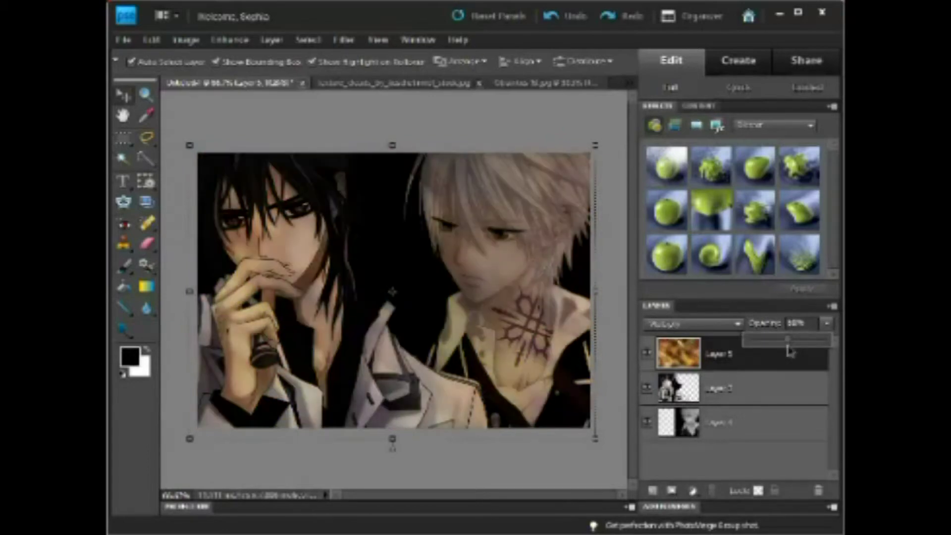
{"action": "key", "text": "Up"}
{"action": "left_click", "coordinate": [544, 82]}
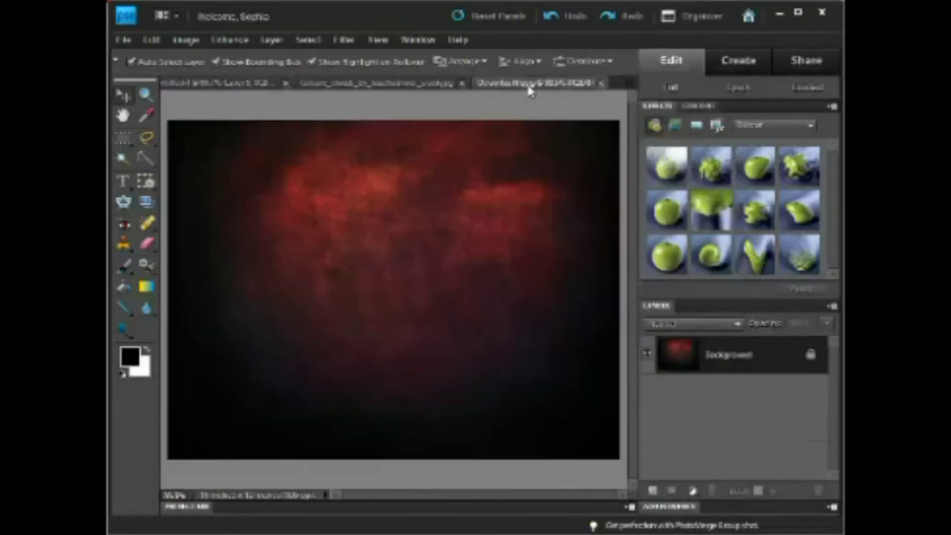
Place the red texture as Layer 6, scaled to cover the canvas, in Linear Light mode.
{"action": "left_click_drag", "start_coordinate": [392, 287], "coordinate": [521, 301]}
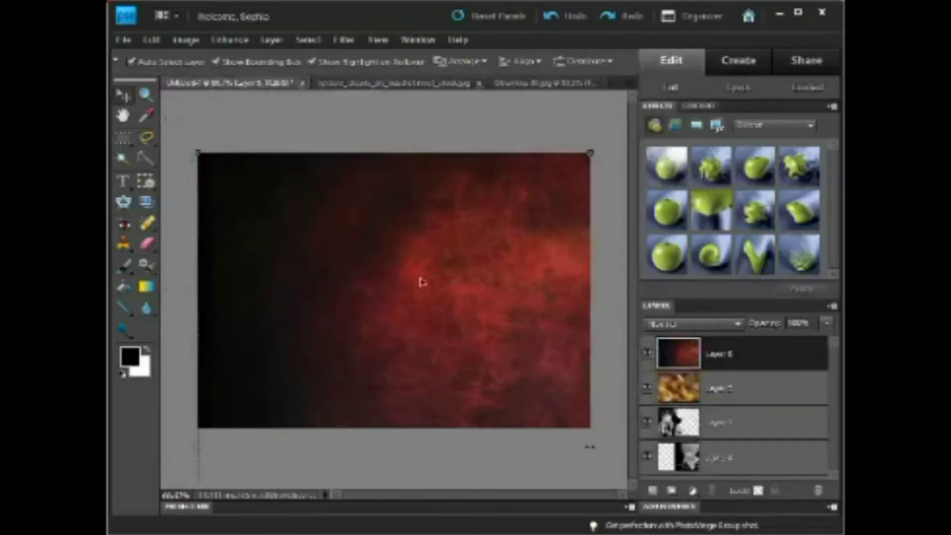
{"action": "left_click_drag", "start_coordinate": [198, 152], "coordinate": [163, 145]}
{"action": "key", "text": "Return"}
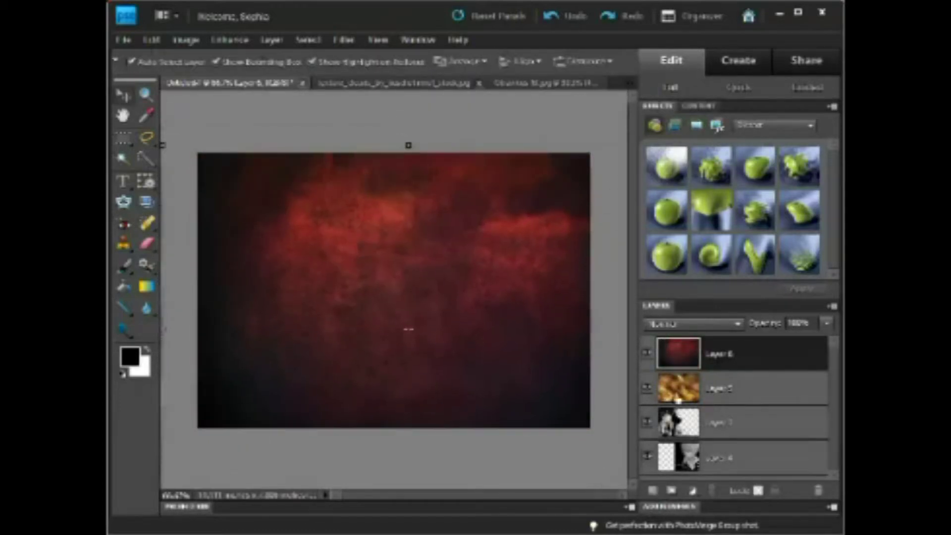
{"action": "left_click", "coordinate": [693, 323]}
{"action": "left_click", "coordinate": [678, 308]}
{"action": "key", "text": "Down"}
{"action": "key", "text": "Down"}
{"action": "key", "text": "Down"}
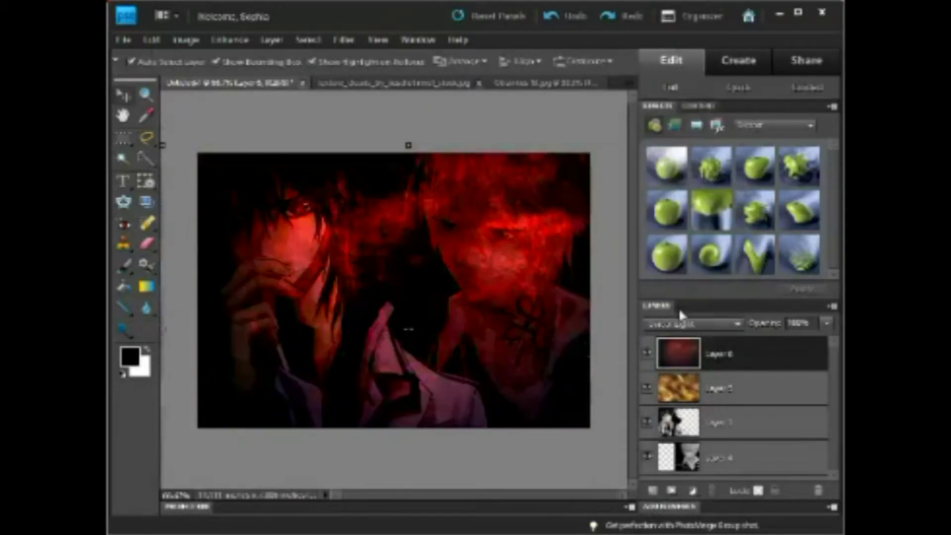
Duplicate the red texture layer and set the copy to Hard Light at 50% opacity.
{"action": "left_click_drag", "start_coordinate": [713, 349], "coordinate": [652, 490]}
{"action": "key", "text": "Up"}
{"action": "key", "text": "Up"}
{"action": "left_click", "coordinate": [827, 323]}
{"action": "left_click_drag", "start_coordinate": [822, 341], "coordinate": [793, 342]}
With a soft 200 px eraser at 50%, soften the red over the faces, cheek and hair.
{"action": "left_click", "coordinate": [147, 242]}
{"action": "left_click", "coordinate": [190, 61]}
{"action": "left_click", "coordinate": [138, 153]}
{"action": "left_click", "coordinate": [190, 61]}
{"action": "left_click", "coordinate": [138, 153]}
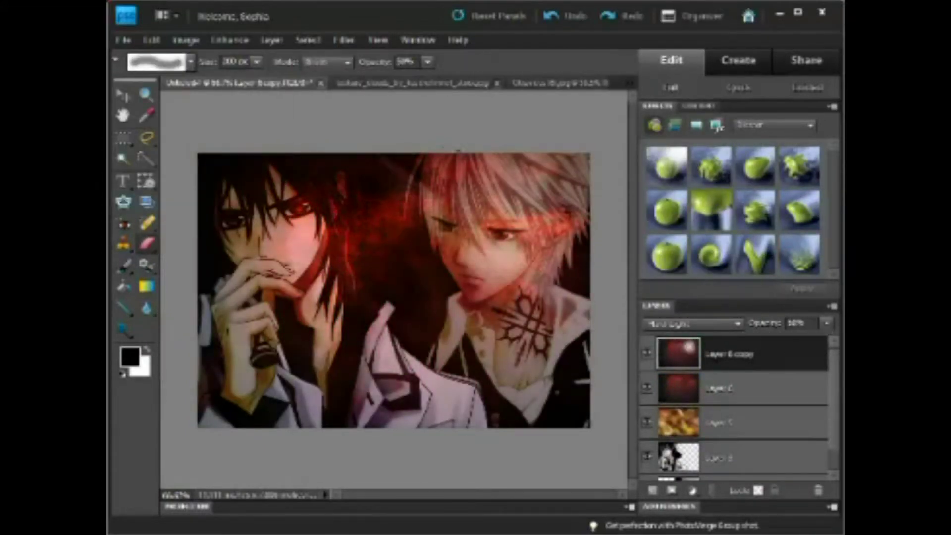
{"action": "left_click_drag", "start_coordinate": [467, 198], "coordinate": [530, 257]}
{"action": "left_click_drag", "start_coordinate": [238, 247], "coordinate": [302, 258]}
{"action": "mouse_move", "coordinate": [233, 198]}
{"action": "left_mouse_down"}
{"action": "mouse_move", "coordinate": [247, 248]}
{"action": "mouse_move", "coordinate": [297, 307]}
{"action": "left_mouse_up"}
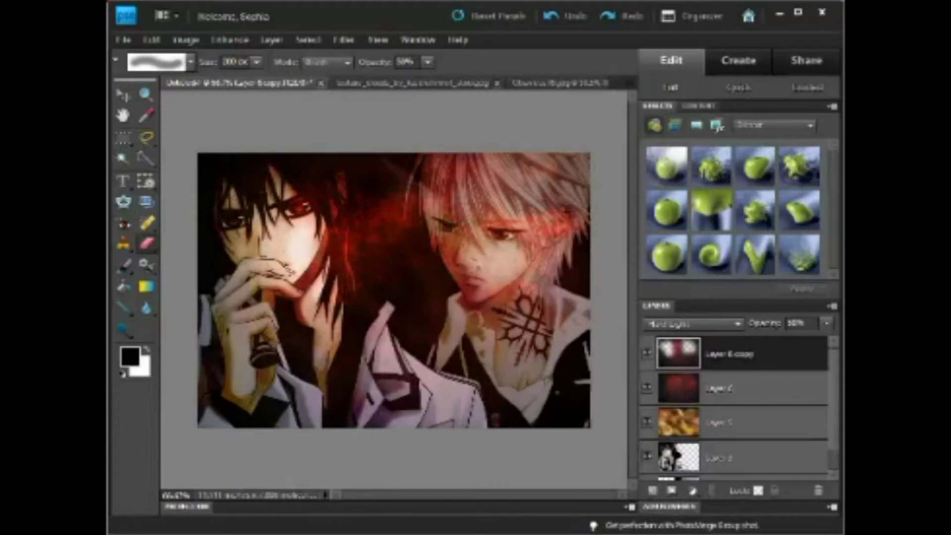
{"action": "left_click_drag", "start_coordinate": [490, 267], "coordinate": [495, 347]}
{"action": "left_click_drag", "start_coordinate": [466, 169], "coordinate": [515, 193]}
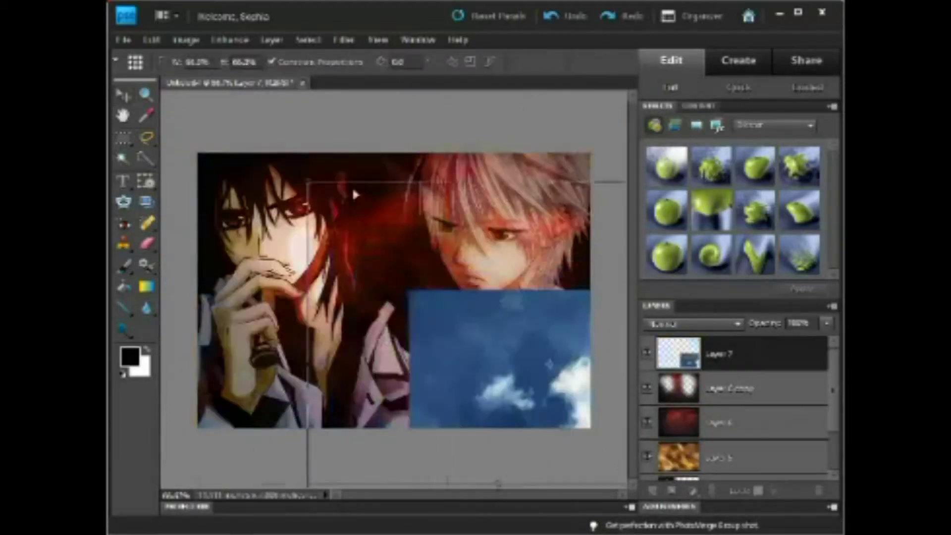
Cycle the sky layer's blend mode and erase clouds around the left character's hand.
{"action": "key", "text": "Up"}
{"action": "key", "text": "Up"}
{"action": "key", "text": "Up"}
{"action": "key", "text": "Up"}
{"action": "key", "text": "Up"}
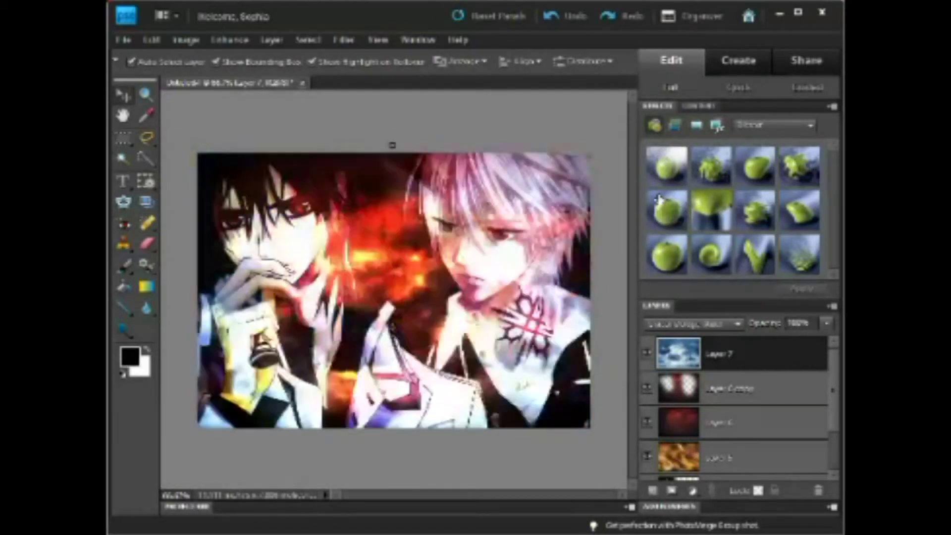
{"action": "key", "text": "Up"}
{"action": "key", "text": "Up"}
{"action": "key", "text": "Up"}
{"action": "key", "text": "Up"}
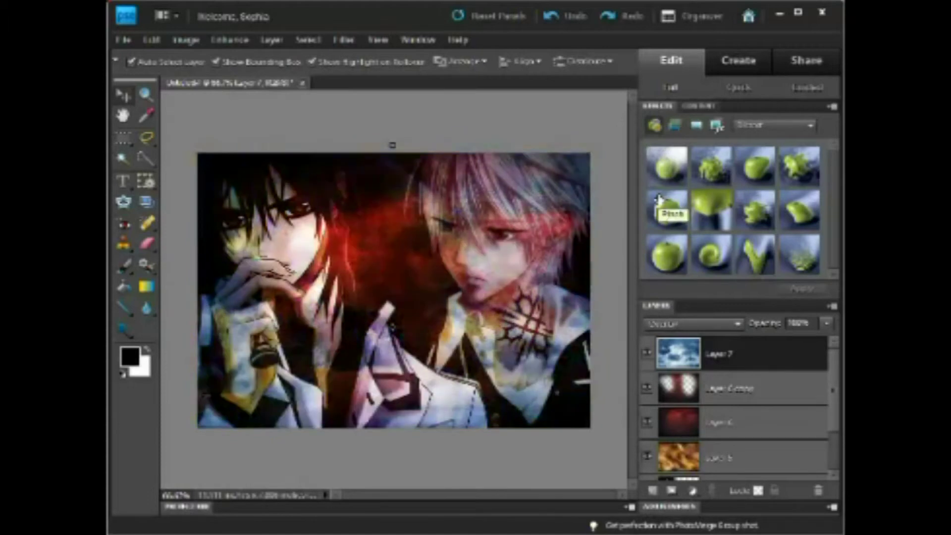
{"action": "key", "text": "e"}
{"action": "left_click_drag", "start_coordinate": [255, 336], "coordinate": [272, 367]}
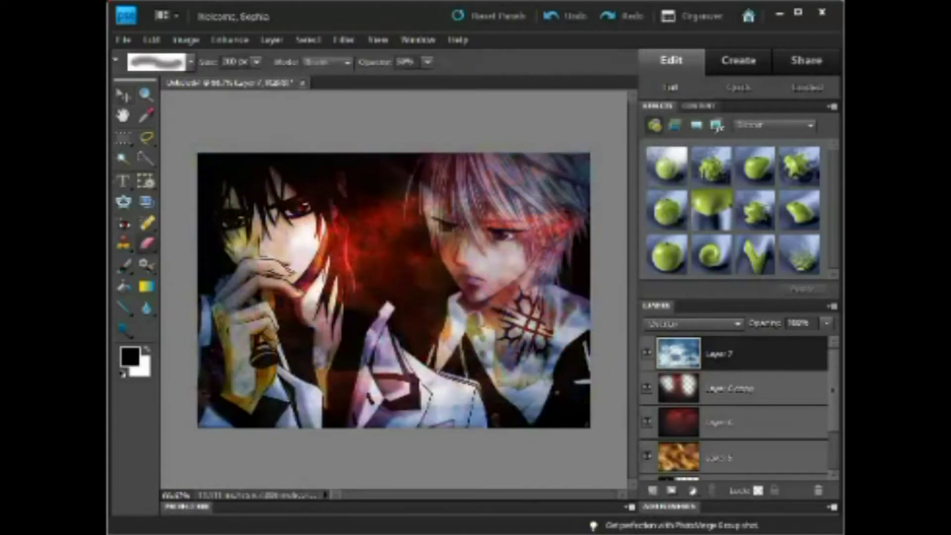
Erase more of the sky layer from the figures, then add Layer 8 and open another texture file.
{"action": "left_click_drag", "start_coordinate": [545, 327], "coordinate": [490, 396]}
{"action": "left_click_drag", "start_coordinate": [476, 357], "coordinate": [386, 396]}
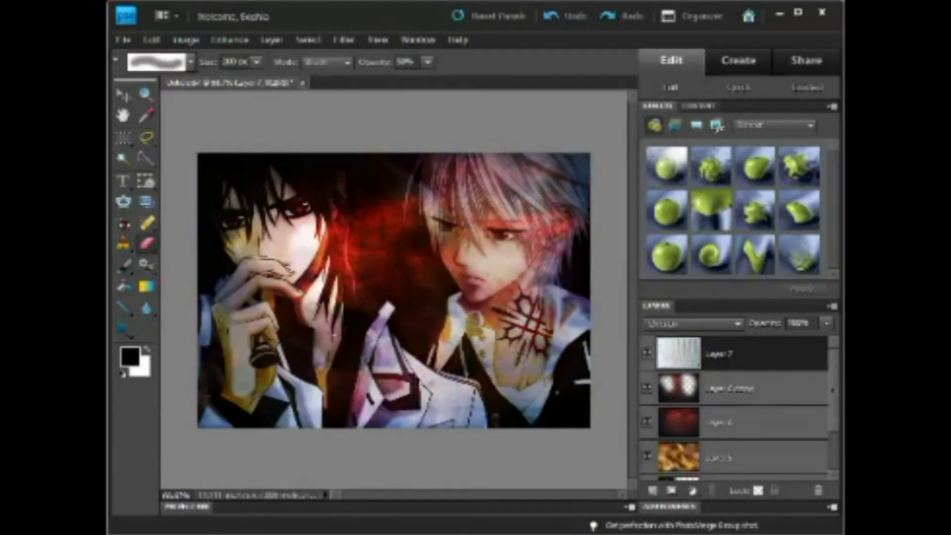
{"action": "left_click_drag", "start_coordinate": [401, 336], "coordinate": [356, 401]}
{"action": "key", "text": "ctrl+shift+alt+n"}
{"action": "key", "text": "ctrl+o"}
Copy the red grunge texture image and paste it into the artwork as Layer 8.
{"action": "scroll", "coordinate": [659, 144], "scroll_direction": "down", "scroll_amount": 5}
{"action": "scroll", "coordinate": [666, 156], "scroll_direction": "down", "scroll_amount": 3}
{"action": "scroll", "coordinate": [666, 159], "scroll_direction": "down", "scroll_amount": 3}
{"action": "scroll", "coordinate": [666, 159], "scroll_direction": "down", "scroll_amount": 3}
{"action": "scroll", "coordinate": [666, 159], "scroll_direction": "down", "scroll_amount": 3}
{"action": "scroll", "coordinate": [665, 159], "scroll_direction": "down", "scroll_amount": 3}
{"action": "scroll", "coordinate": [666, 159], "scroll_direction": "down", "scroll_amount": 3}
{"action": "scroll", "coordinate": [666, 159], "scroll_direction": "down", "scroll_amount": 3}
{"action": "scroll", "coordinate": [666, 160], "scroll_direction": "down", "scroll_amount": 3}
{"action": "scroll", "coordinate": [666, 160], "scroll_direction": "down", "scroll_amount": 3}
{"action": "scroll", "coordinate": [666, 159], "scroll_direction": "down", "scroll_amount": 3}
{"action": "scroll", "coordinate": [665, 158], "scroll_direction": "down", "scroll_amount": 3}
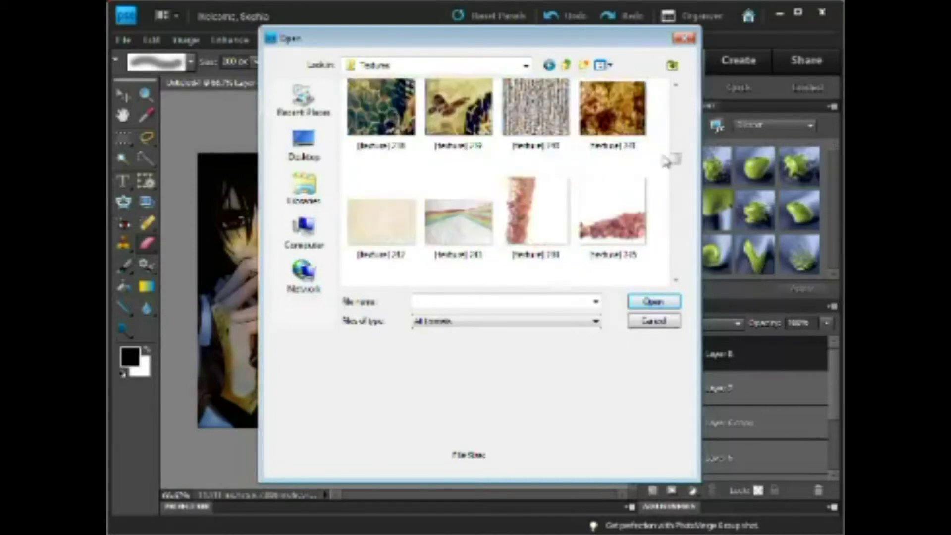
{"action": "scroll", "coordinate": [658, 185], "scroll_direction": "down", "scroll_amount": 3}
{"action": "scroll", "coordinate": [658, 185], "scroll_direction": "down", "scroll_amount": 3}
{"action": "scroll", "coordinate": [658, 184], "scroll_direction": "down", "scroll_amount": 3}
{"action": "double_click", "coordinate": [616, 277]}
{"action": "key", "text": "ctrl+a"}
{"action": "key", "text": "ctrl+c"}
{"action": "key", "text": "ctrl+w"}
{"action": "key", "text": "ctrl+v"}
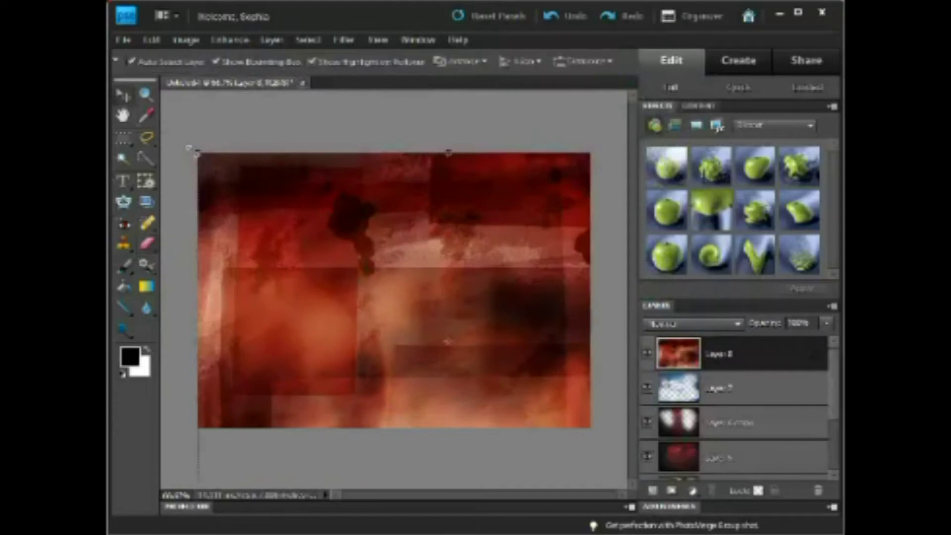
{"action": "key", "text": "Return"}
Give the texture layer a see-through blend mode and about 65% opacity.
{"action": "left_click", "coordinate": [693, 322]}
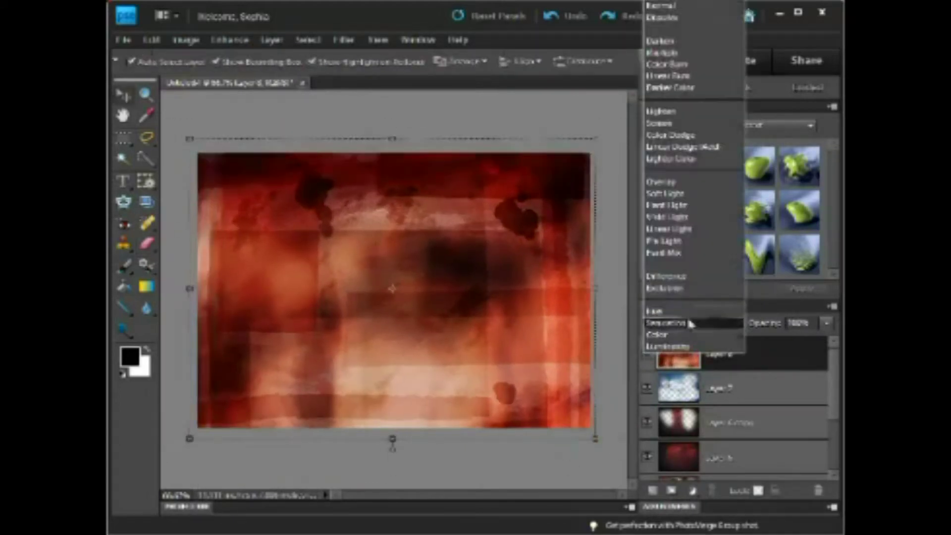
{"action": "left_click", "coordinate": [663, 189]}
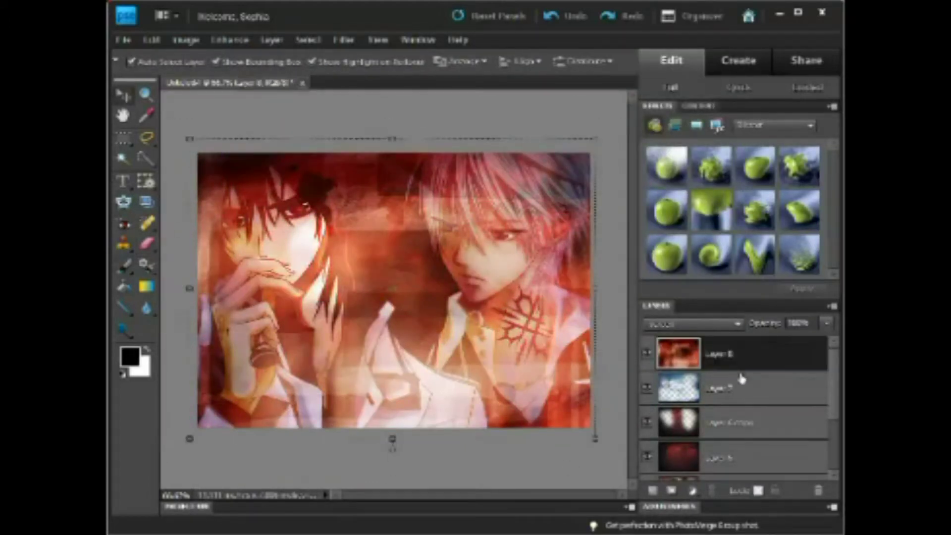
{"action": "left_click", "coordinate": [825, 323]}
{"action": "left_click_drag", "start_coordinate": [829, 339], "coordinate": [790, 353]}
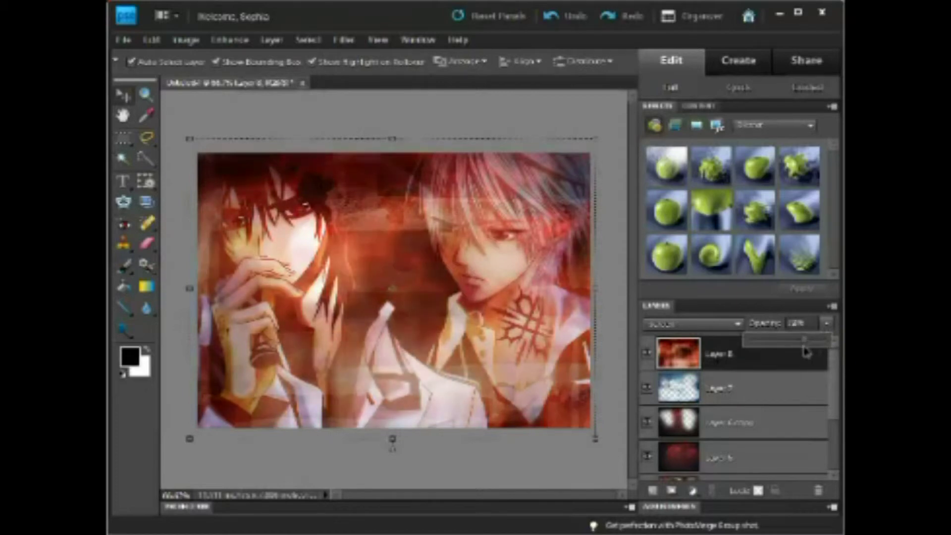
Duplicate the texture layer and set the copy to Overlay, after trying Hard Light.
{"action": "key", "text": "ctrl+j"}
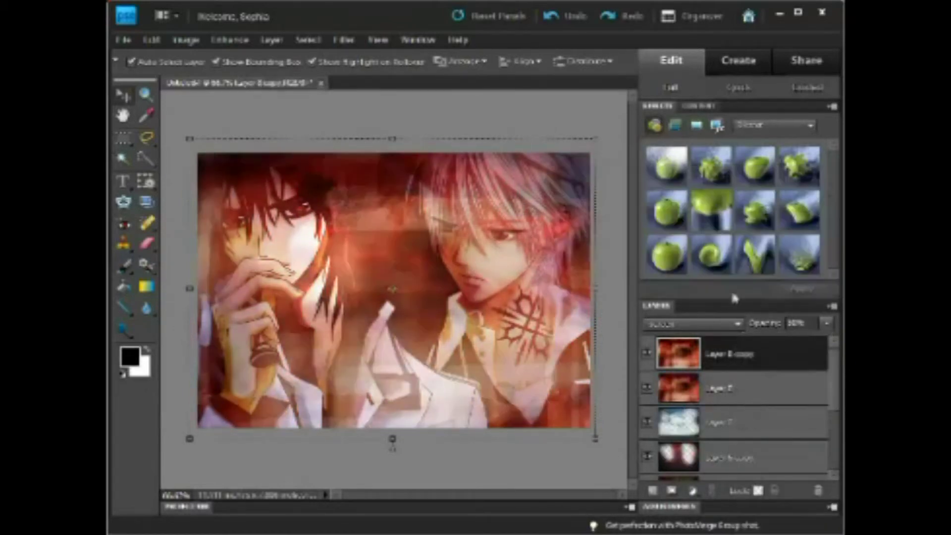
{"action": "left_click", "coordinate": [693, 323]}
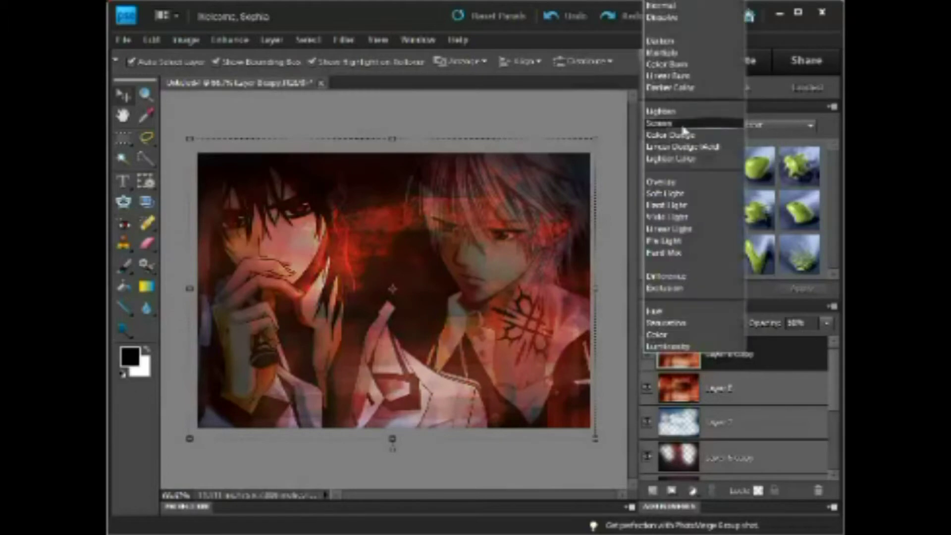
{"action": "left_click", "coordinate": [684, 124]}
{"action": "left_click", "coordinate": [693, 323]}
{"action": "left_click", "coordinate": [693, 208]}
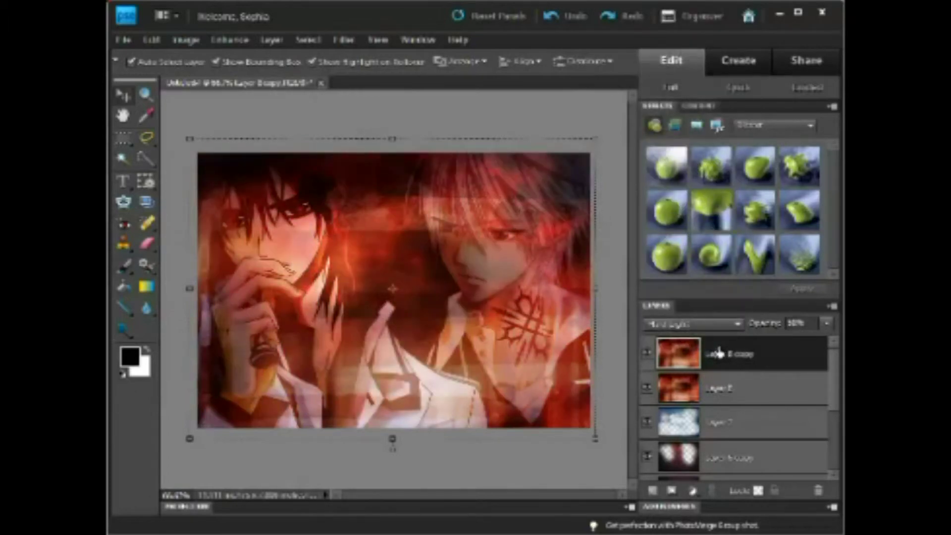
{"action": "left_click", "coordinate": [693, 323]}
{"action": "left_click", "coordinate": [693, 190]}
Erase the texture over the right character's face and add an empty layer on top.
{"action": "key", "text": "e"}
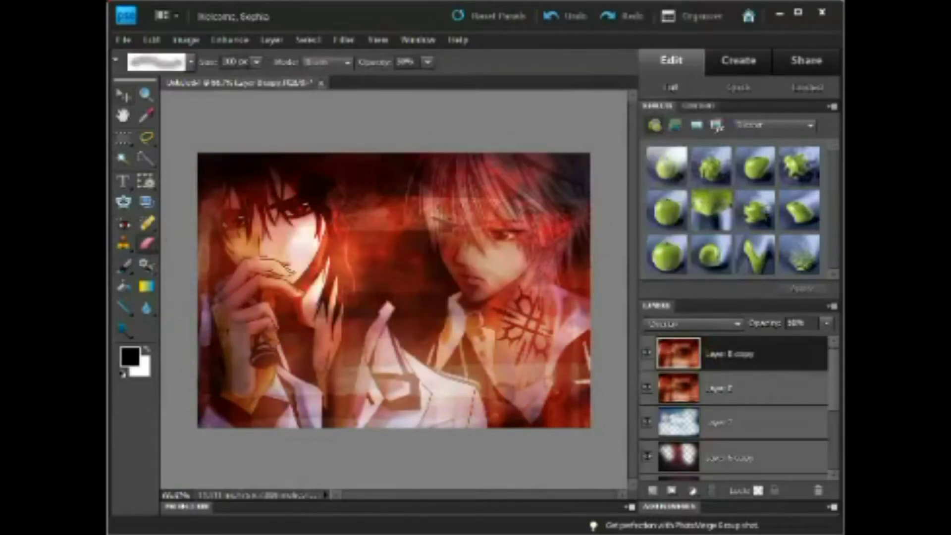
{"action": "left_click", "coordinate": [489, 283]}
{"action": "left_click", "coordinate": [652, 490]}
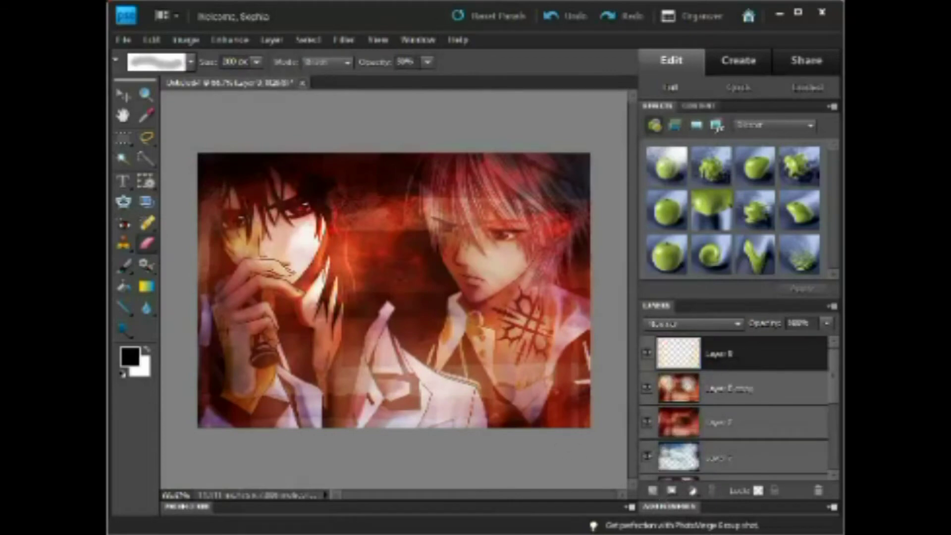
{"action": "key", "text": "k"}
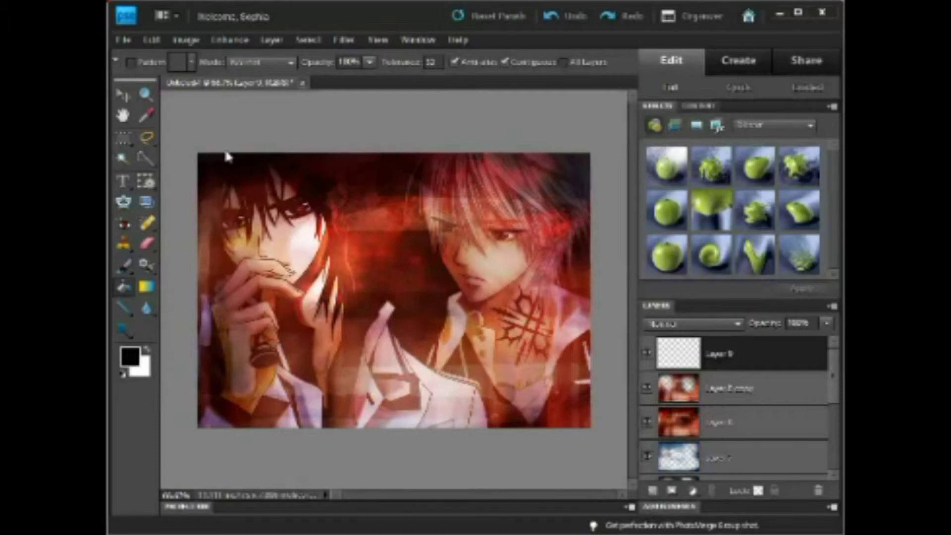
Fill Layer 9 with black, set it to Soft Light at about 58% opacity.
{"action": "left_click", "coordinate": [456, 268]}
{"action": "left_click", "coordinate": [693, 324]}
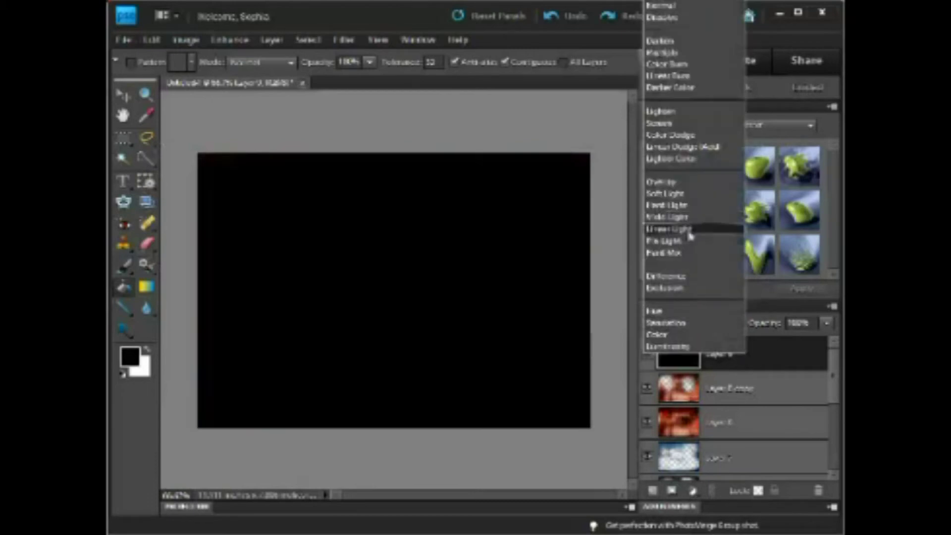
{"action": "left_click", "coordinate": [671, 193]}
{"action": "left_click_drag", "start_coordinate": [826, 323], "coordinate": [780, 356]}
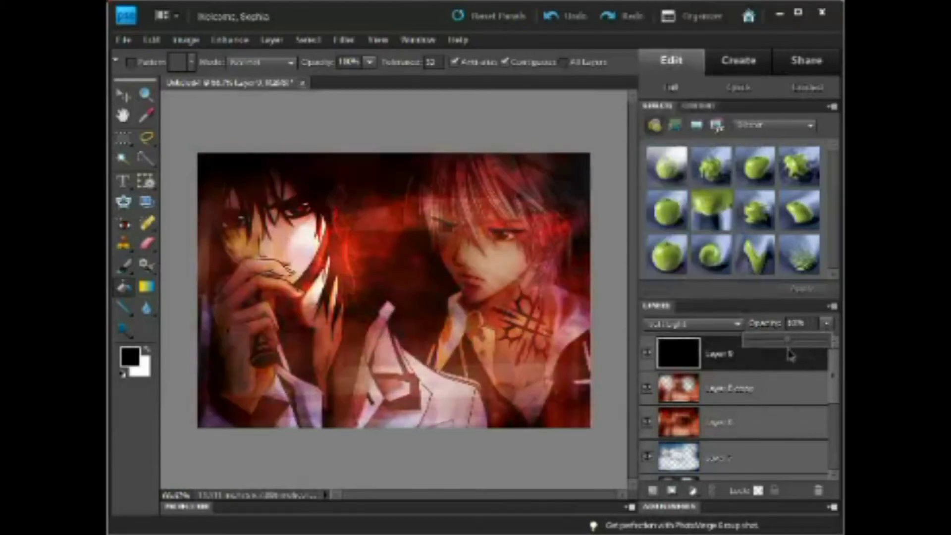
Add Layer 10 filled white, set to Overlay at about 28% opacity.
{"action": "left_click", "coordinate": [652, 491]}
{"action": "key", "text": "x"}
{"action": "key", "text": "alt+BackSpace"}
{"action": "left_click", "coordinate": [693, 324]}
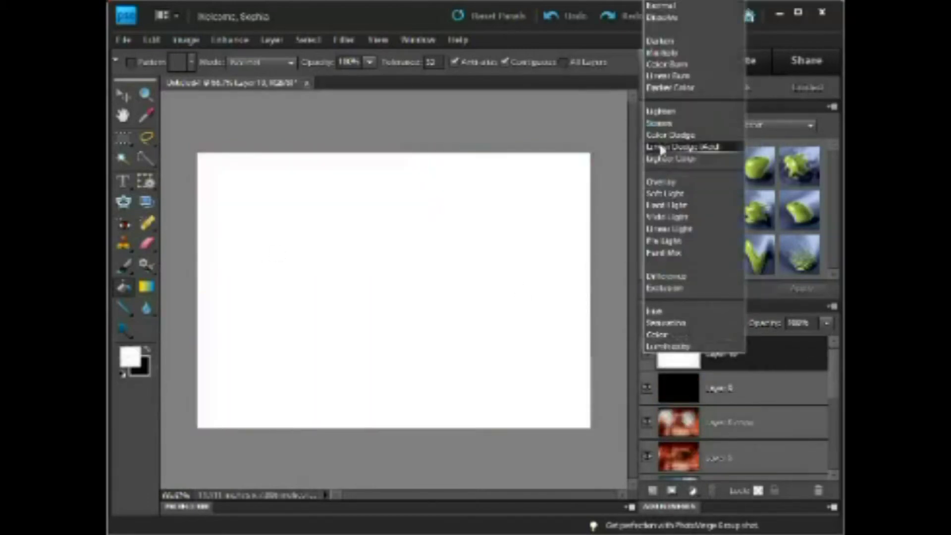
{"action": "left_click", "coordinate": [660, 187]}
{"action": "left_click_drag", "start_coordinate": [825, 323], "coordinate": [770, 352]}
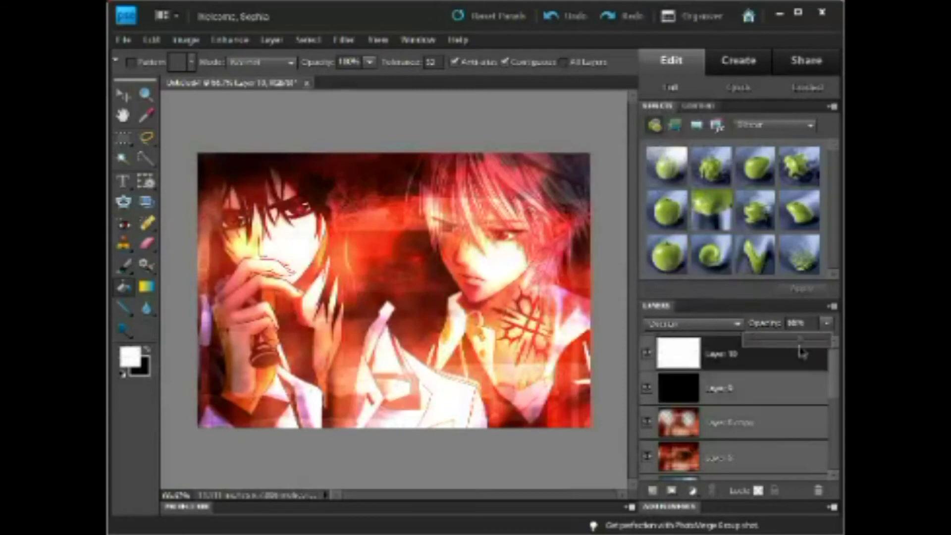
{"action": "scroll", "coordinate": [741, 403], "scroll_direction": "down", "scroll_amount": 1}
{"action": "left_click", "coordinate": [742, 391]}
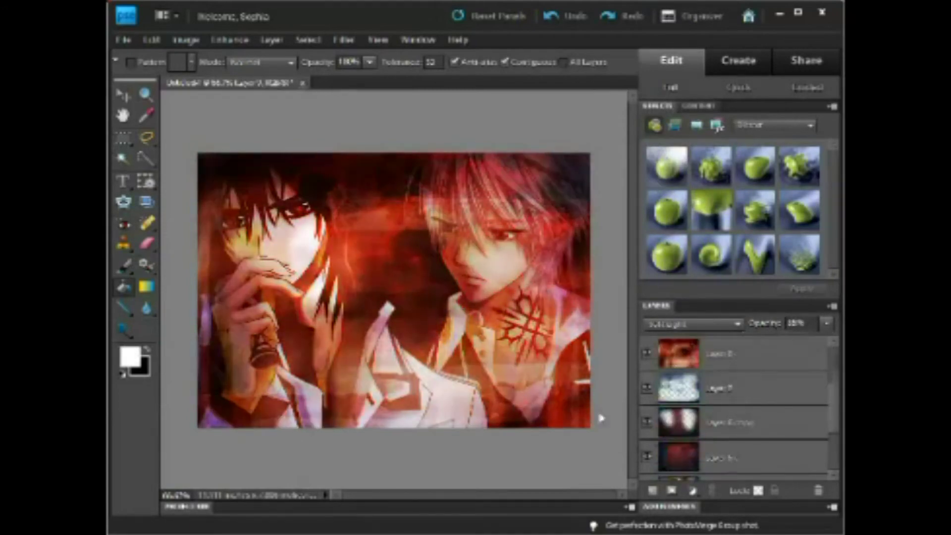
View at 100%, select Layer 4, and close Enhance > Adjust Color without changes.
{"action": "key", "text": "ctrl+alt+0"}
{"action": "scroll", "coordinate": [743, 426], "scroll_direction": "down", "scroll_amount": 3}
{"action": "left_click", "coordinate": [747, 455]}
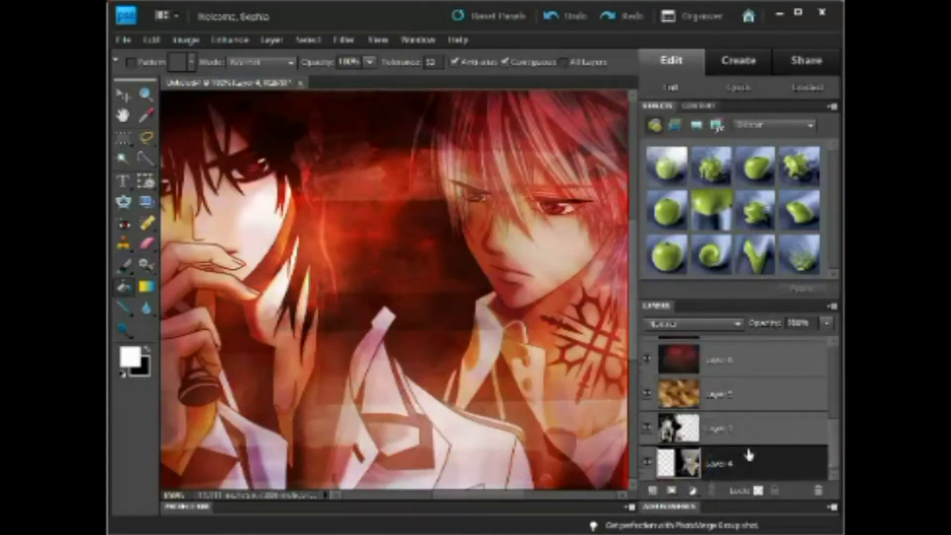
{"action": "left_click", "coordinate": [221, 38]}
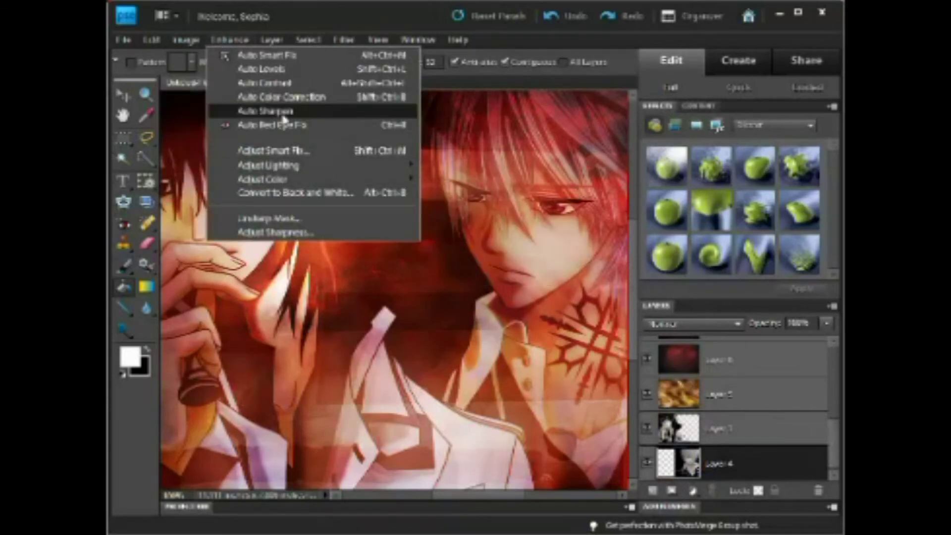
{"action": "left_click", "coordinate": [282, 113]}
Fit the canvas in the window and add empty Layer 11 at the top of the stack.
{"action": "key", "text": "ctrl+0"}
{"action": "key", "text": "ctrl+alt+0"}
{"action": "key", "text": "ctrl+0"}
{"action": "scroll", "coordinate": [733, 406], "scroll_direction": "up", "scroll_amount": 5}
{"action": "left_click", "coordinate": [742, 353]}
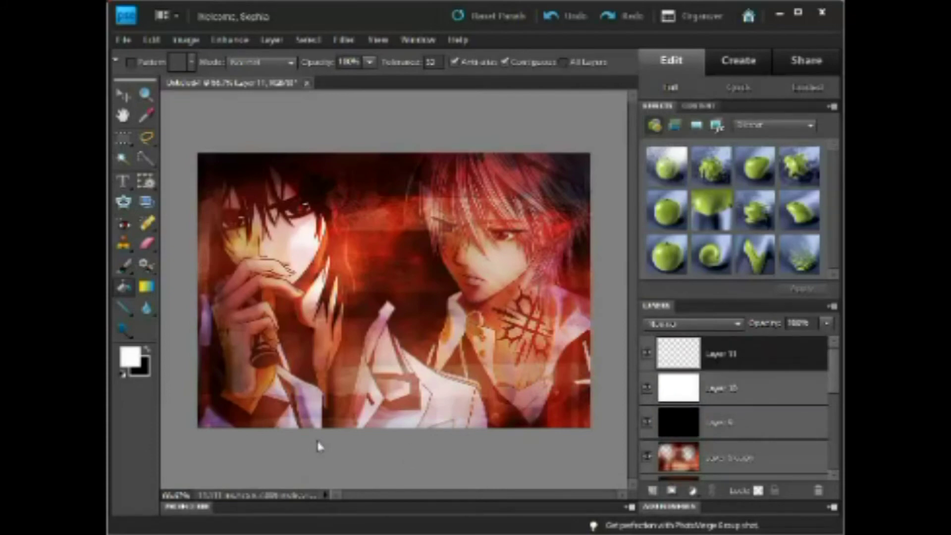
{"action": "key", "text": "v"}
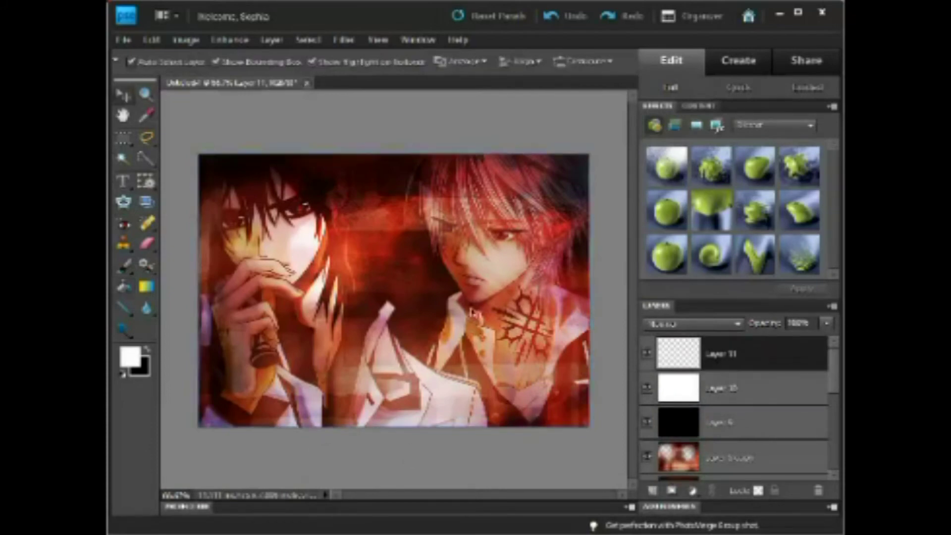